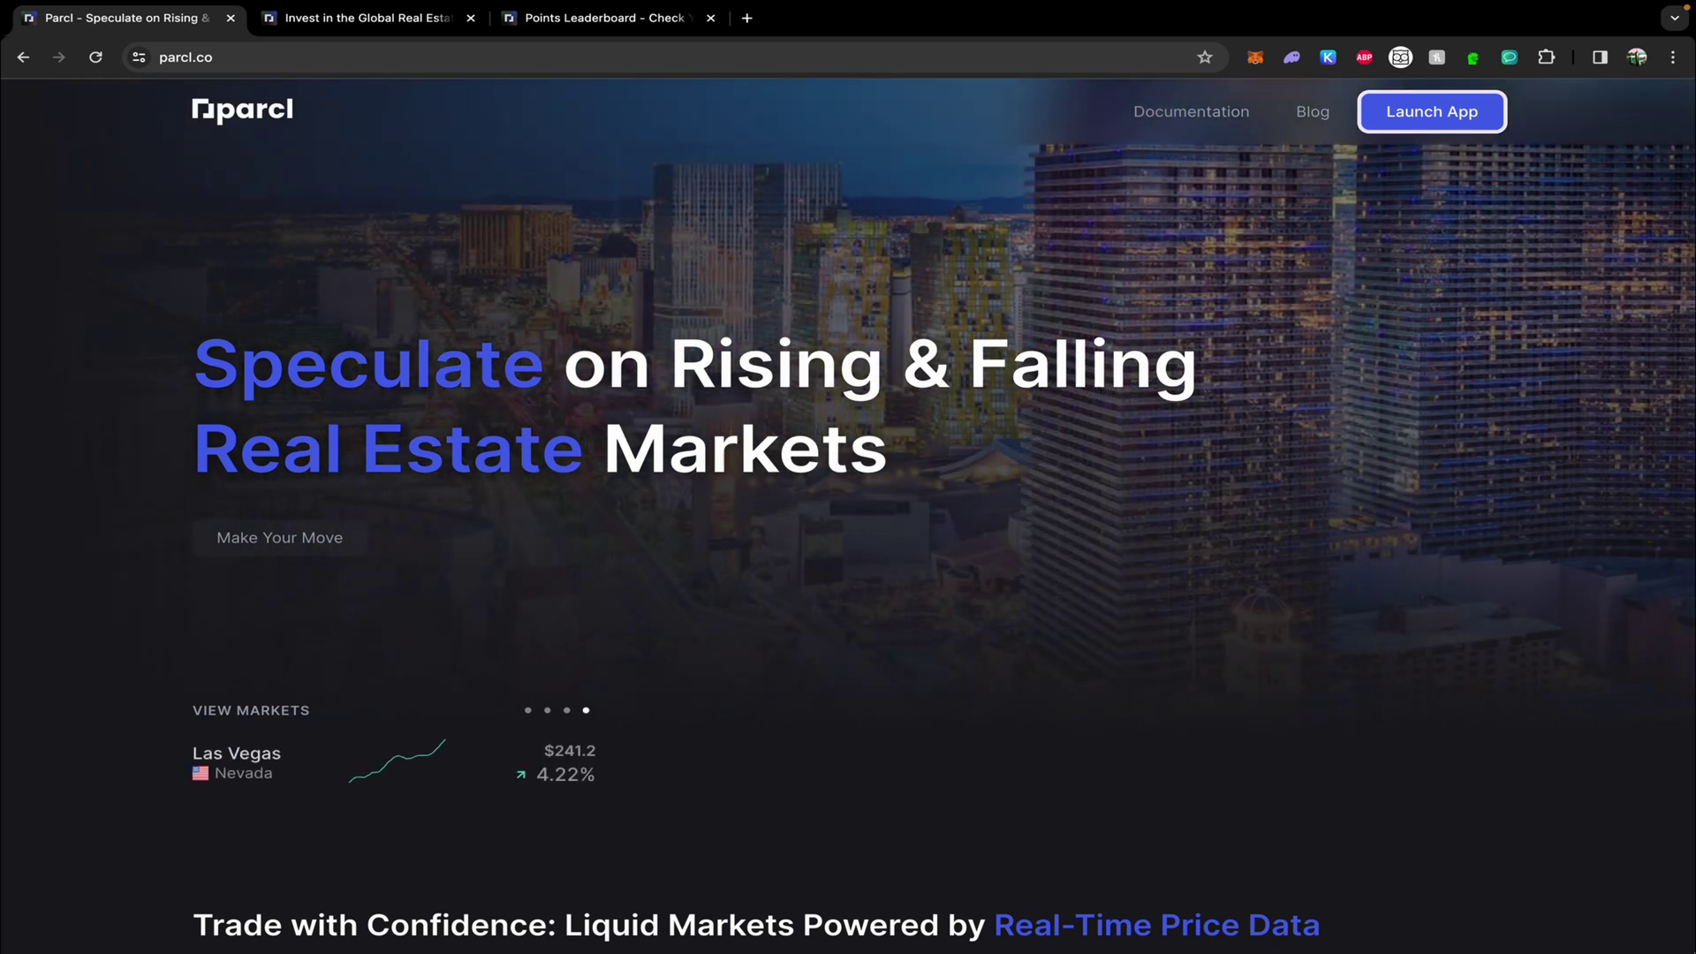
Scroll the parcl.co homepage down to the FAQ list.
scroll(1512, 795, "down", 8)
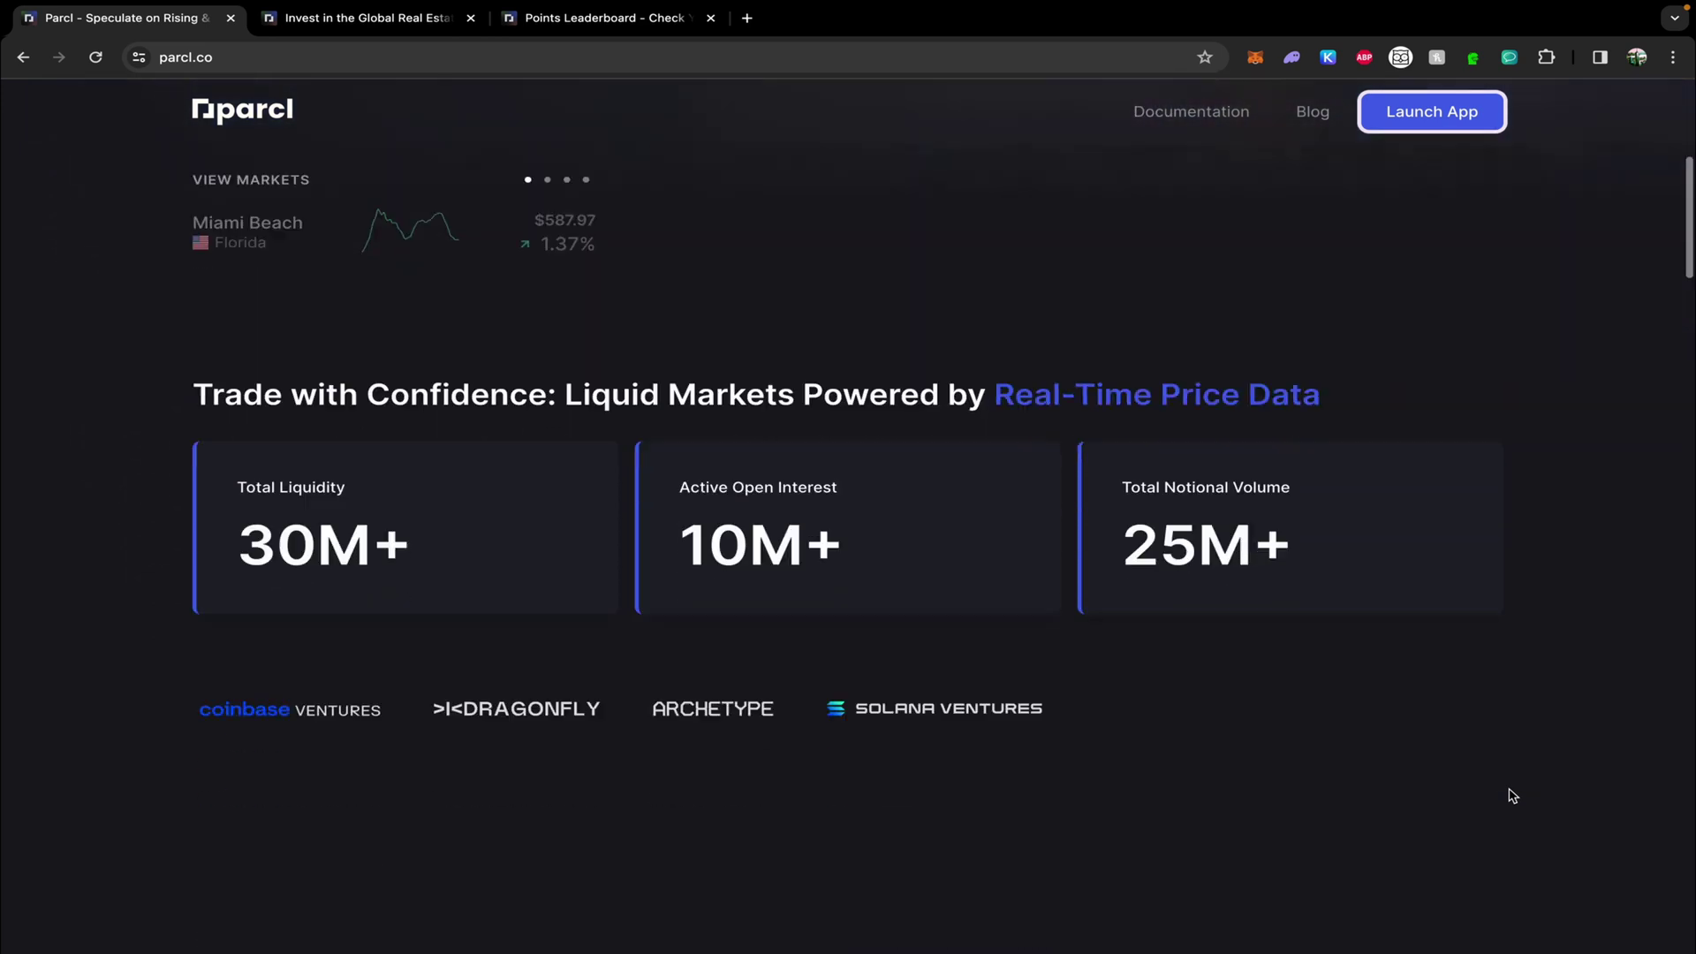
scroll(1513, 795, "down", 8)
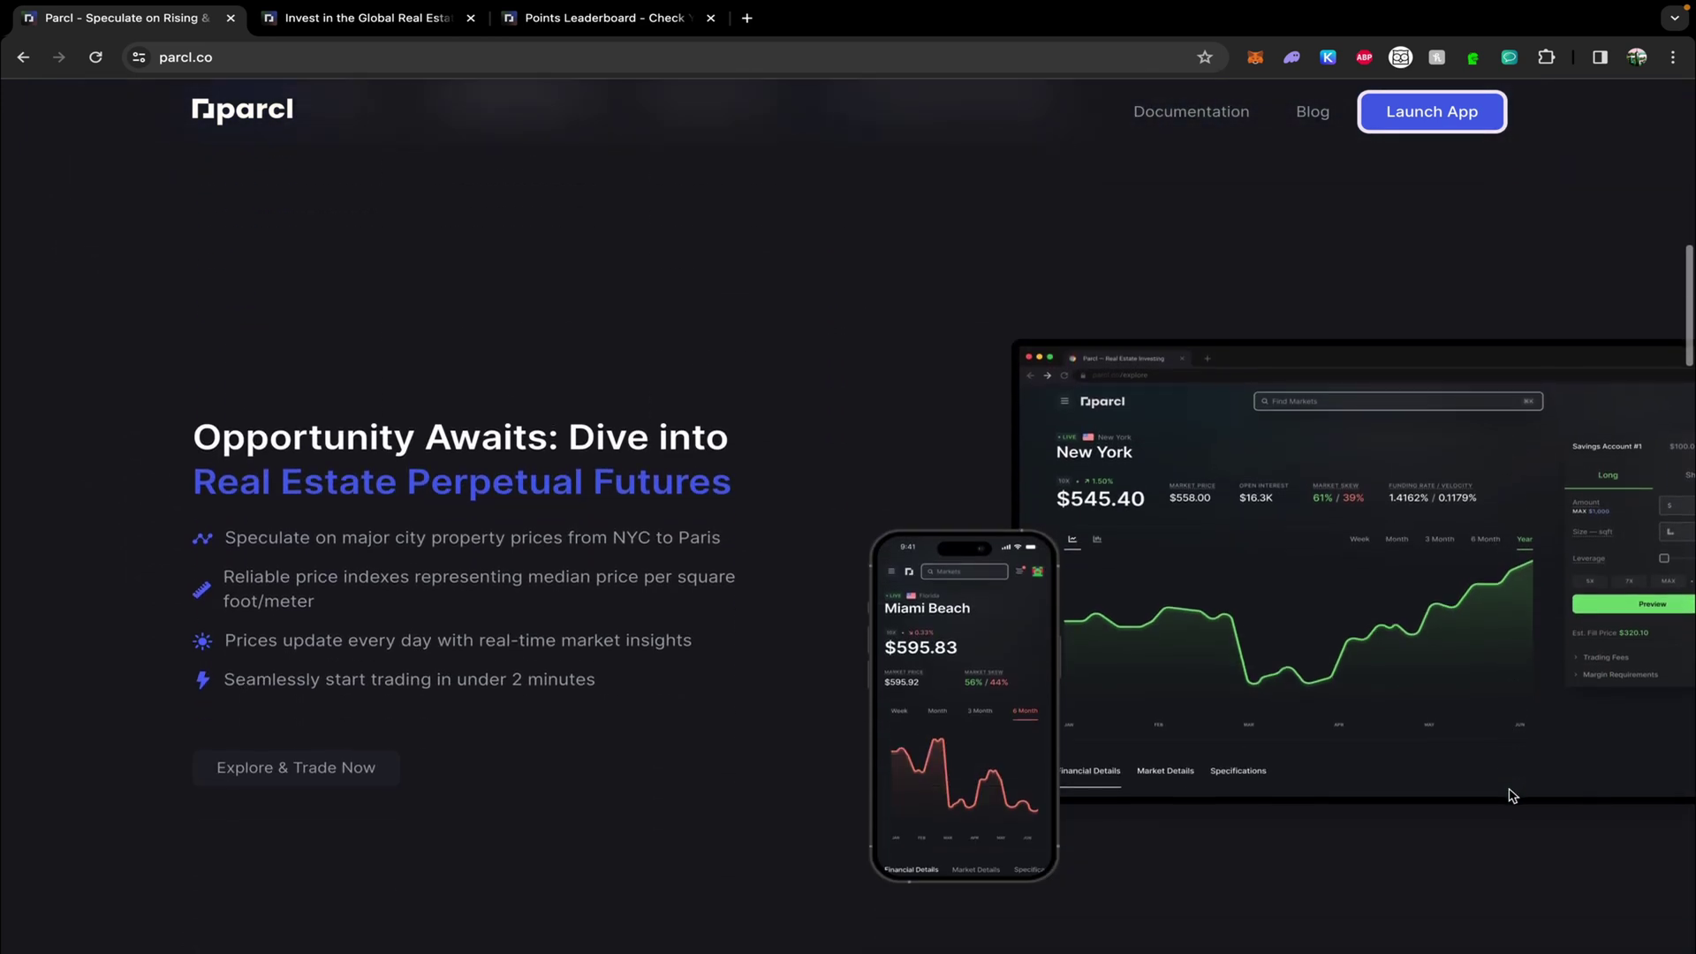
scroll(1512, 795, "down", 10)
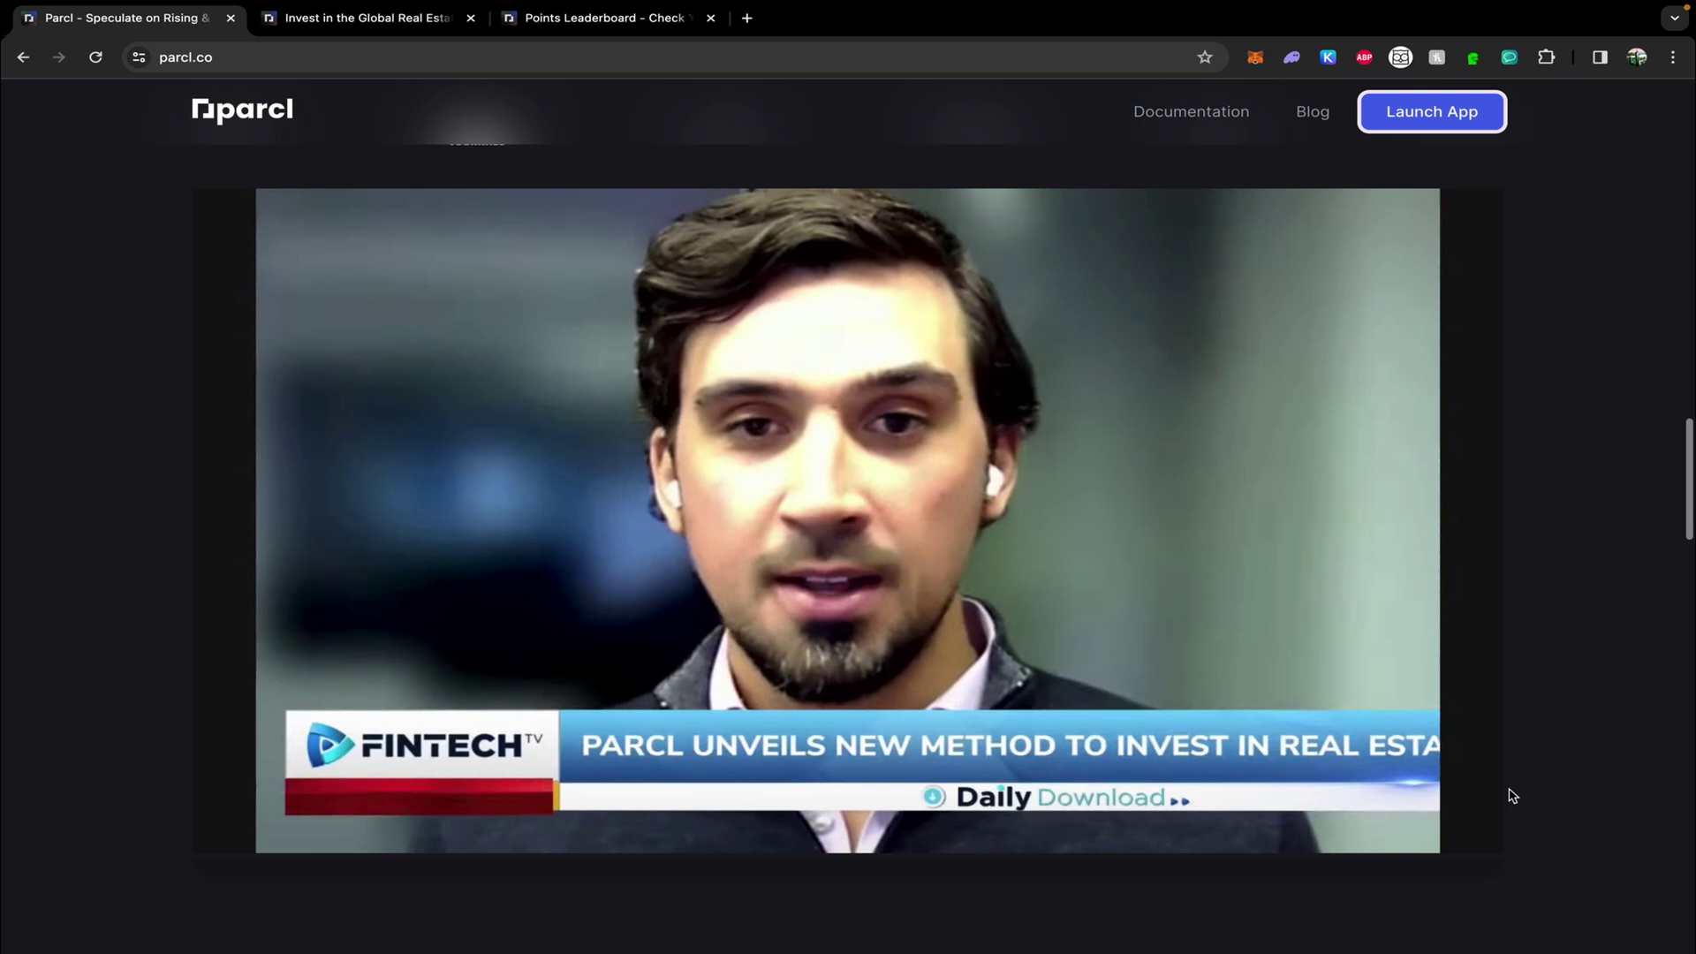
scroll(1513, 795, "down", 8)
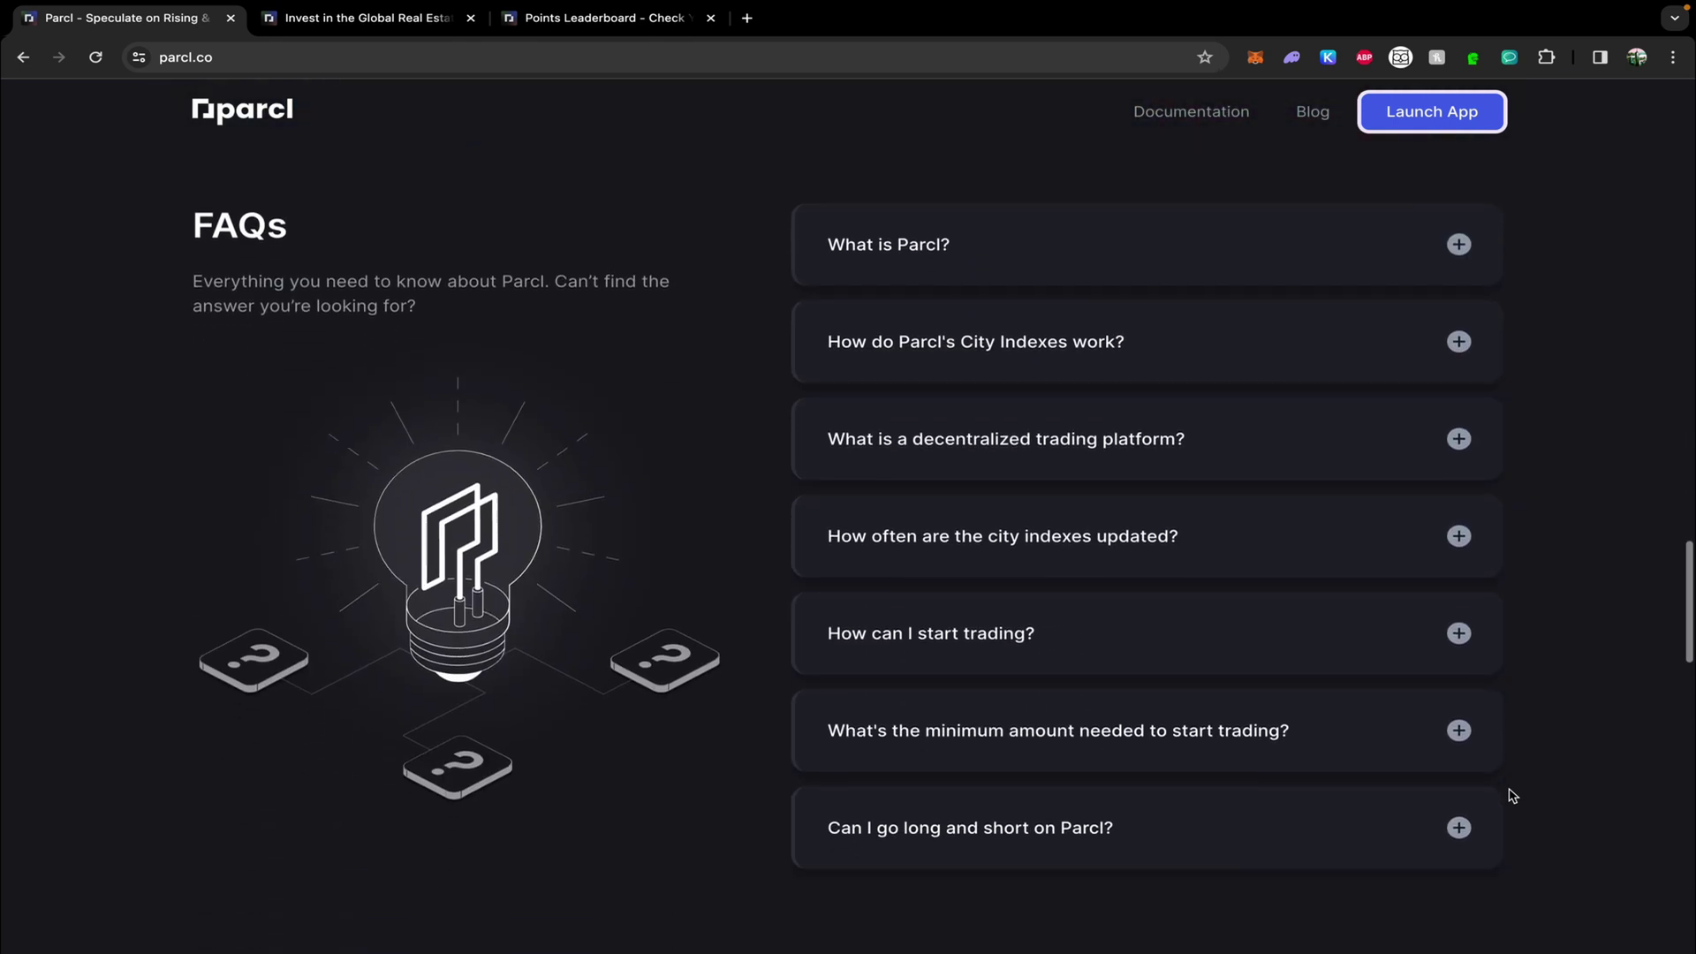
Switch to the app.parcl.co markets tab and browse its trending markets.
key("ctrl+Tab")
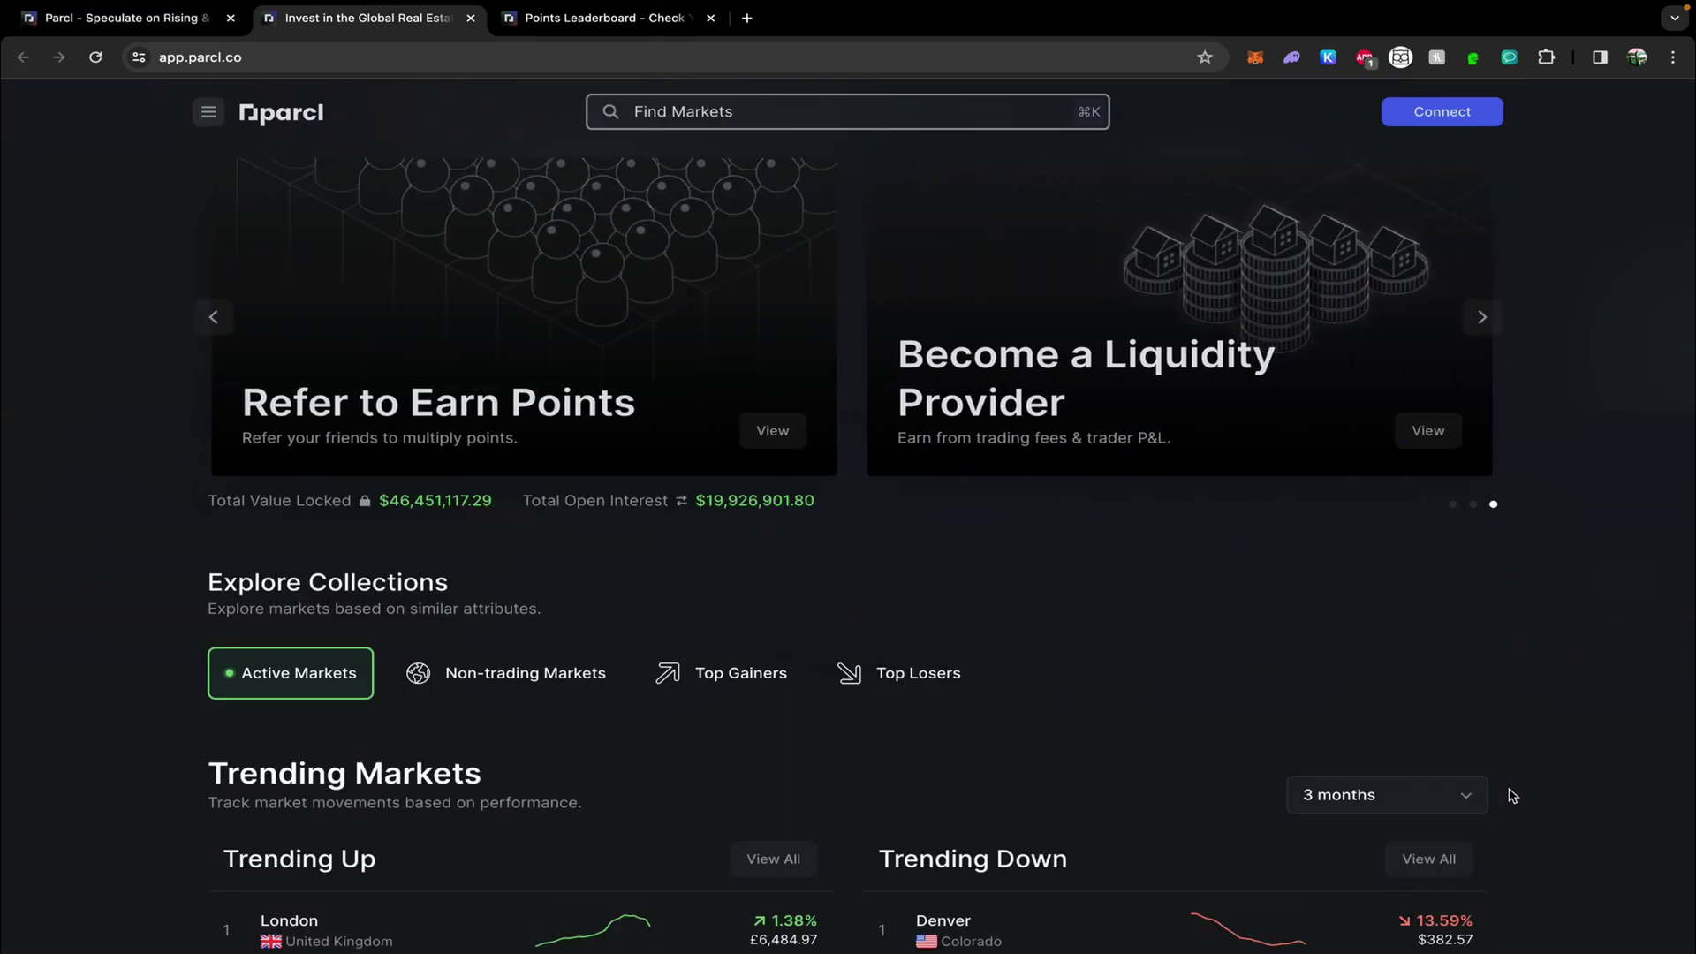
scroll(1512, 795, "down", 4)
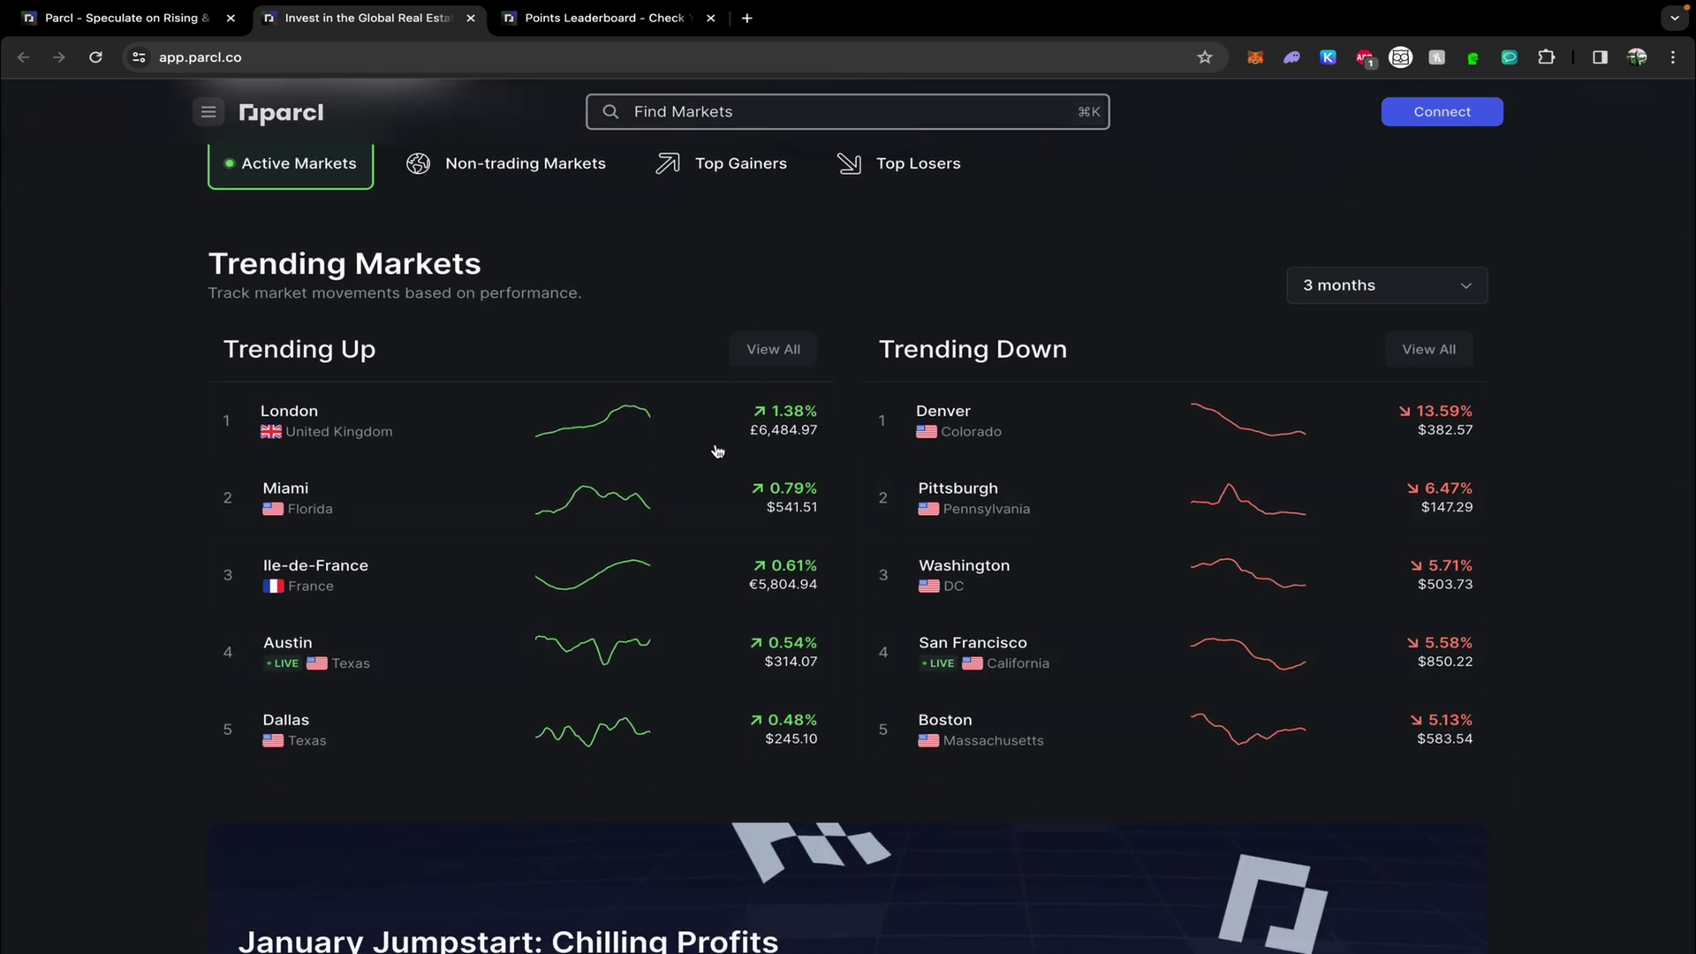
scroll(972, 433, "down", 7)
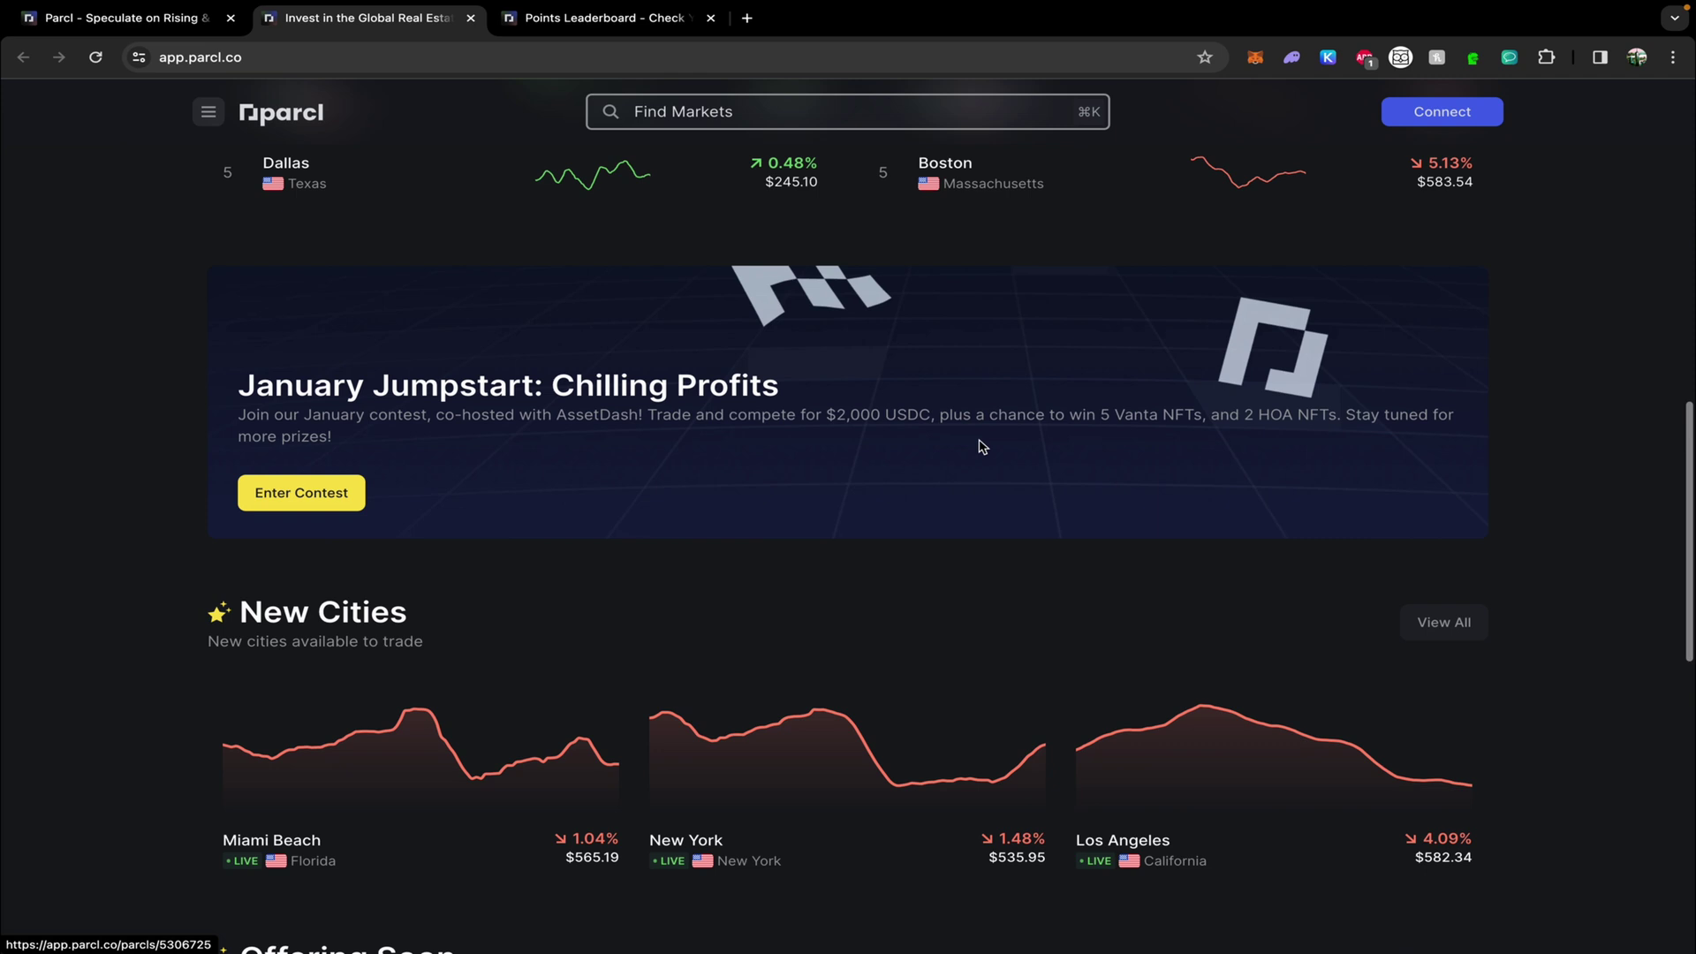
scroll(982, 447, "down", 3)
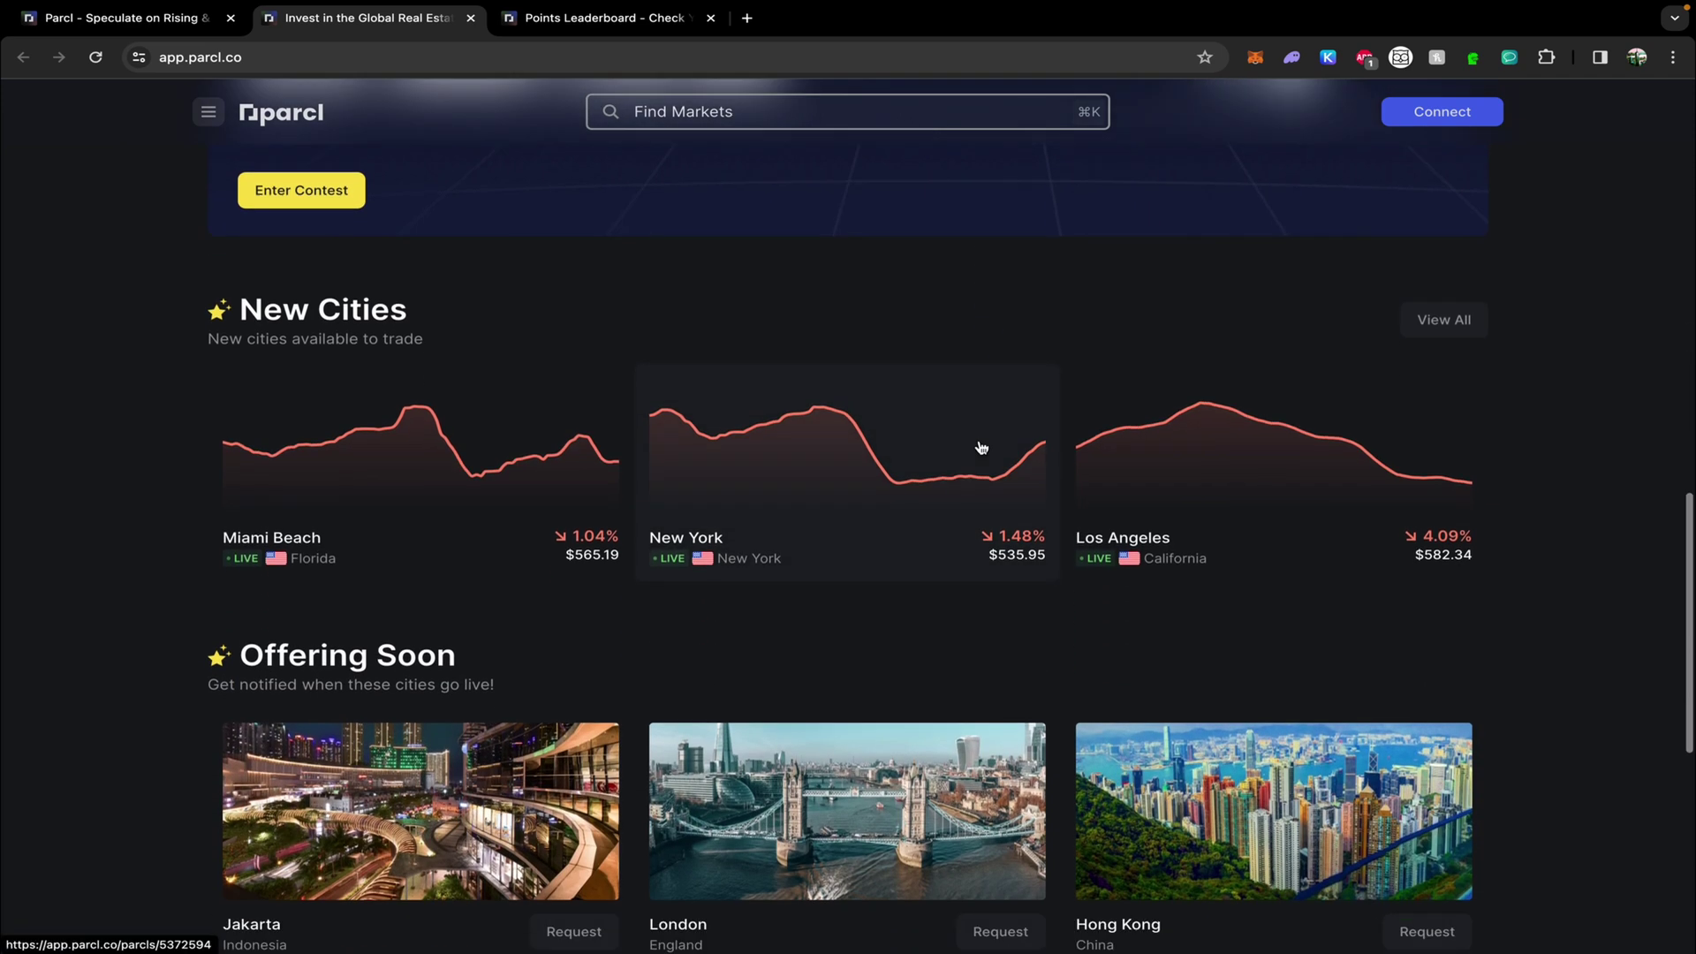
scroll(981, 447, "down", 4)
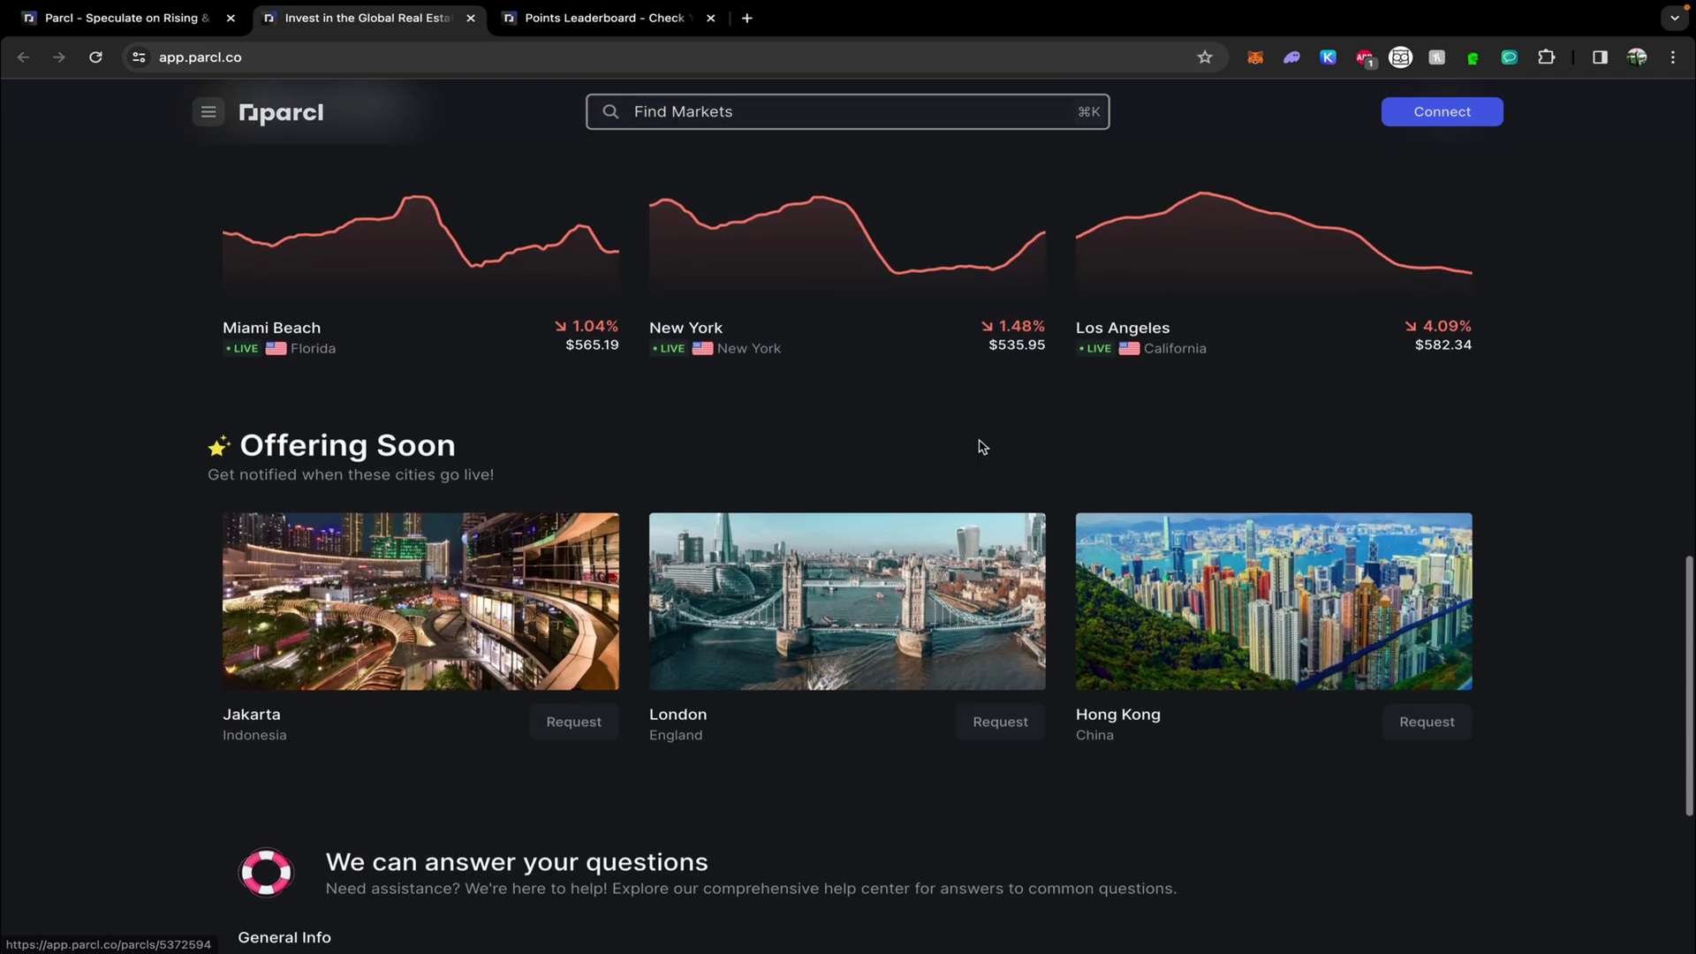
scroll(980, 446, "down", 3)
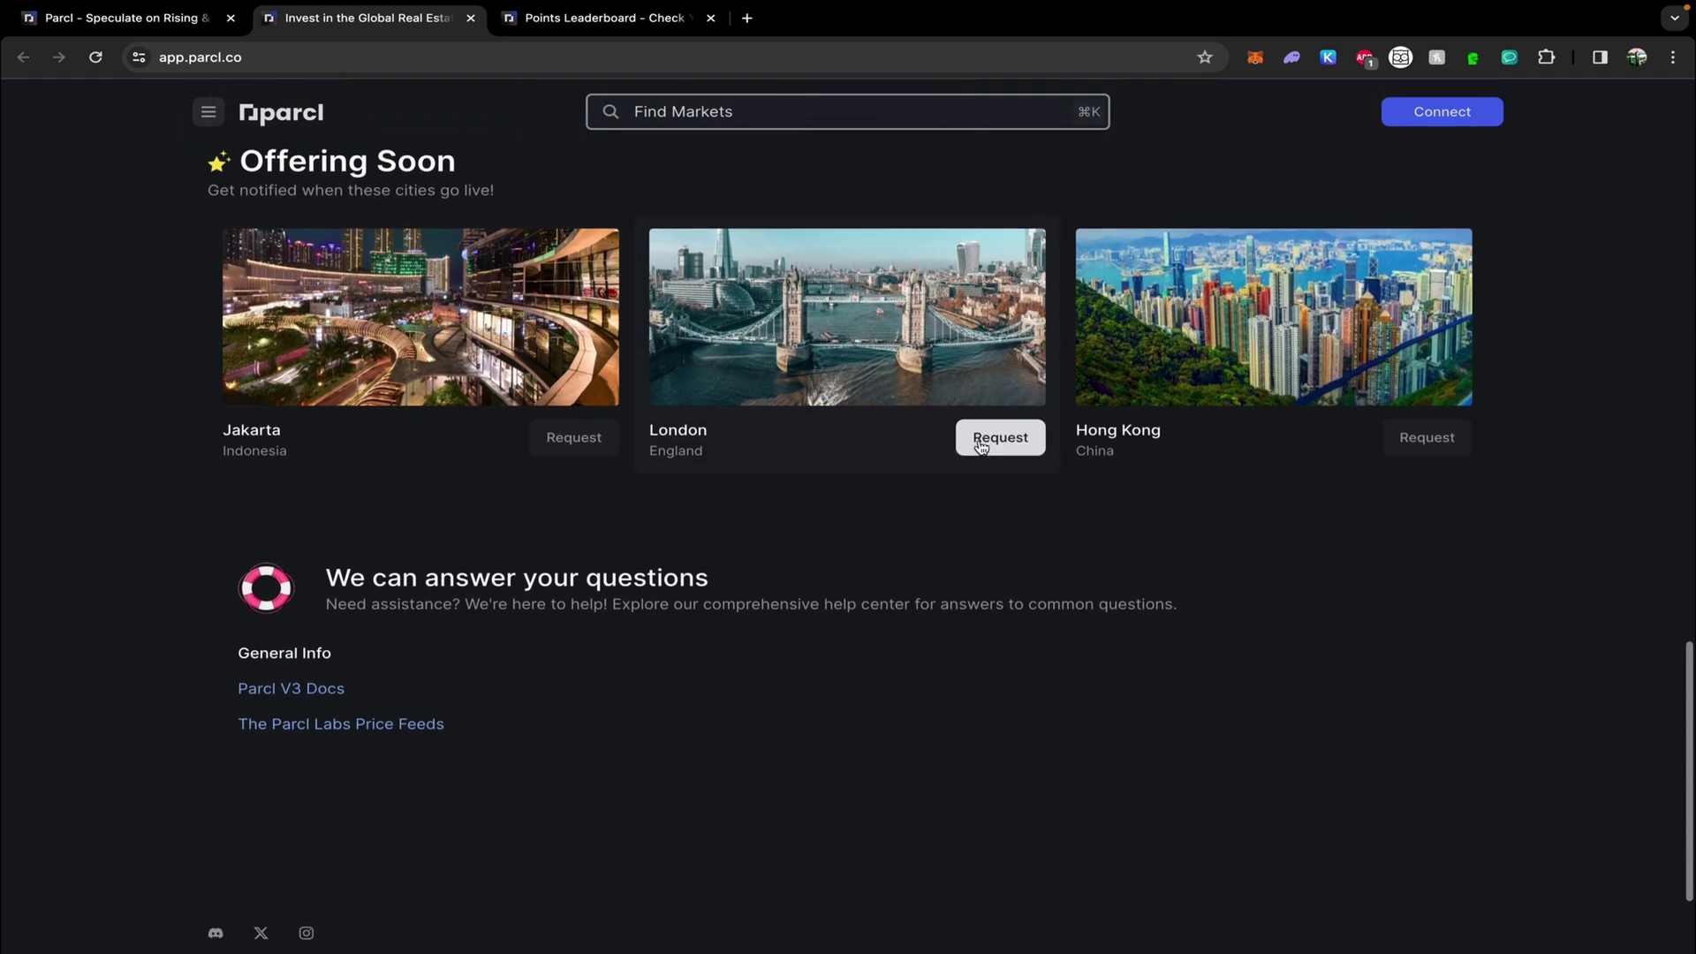
scroll(982, 446, "up", 11)
scroll(983, 447, "up", 11)
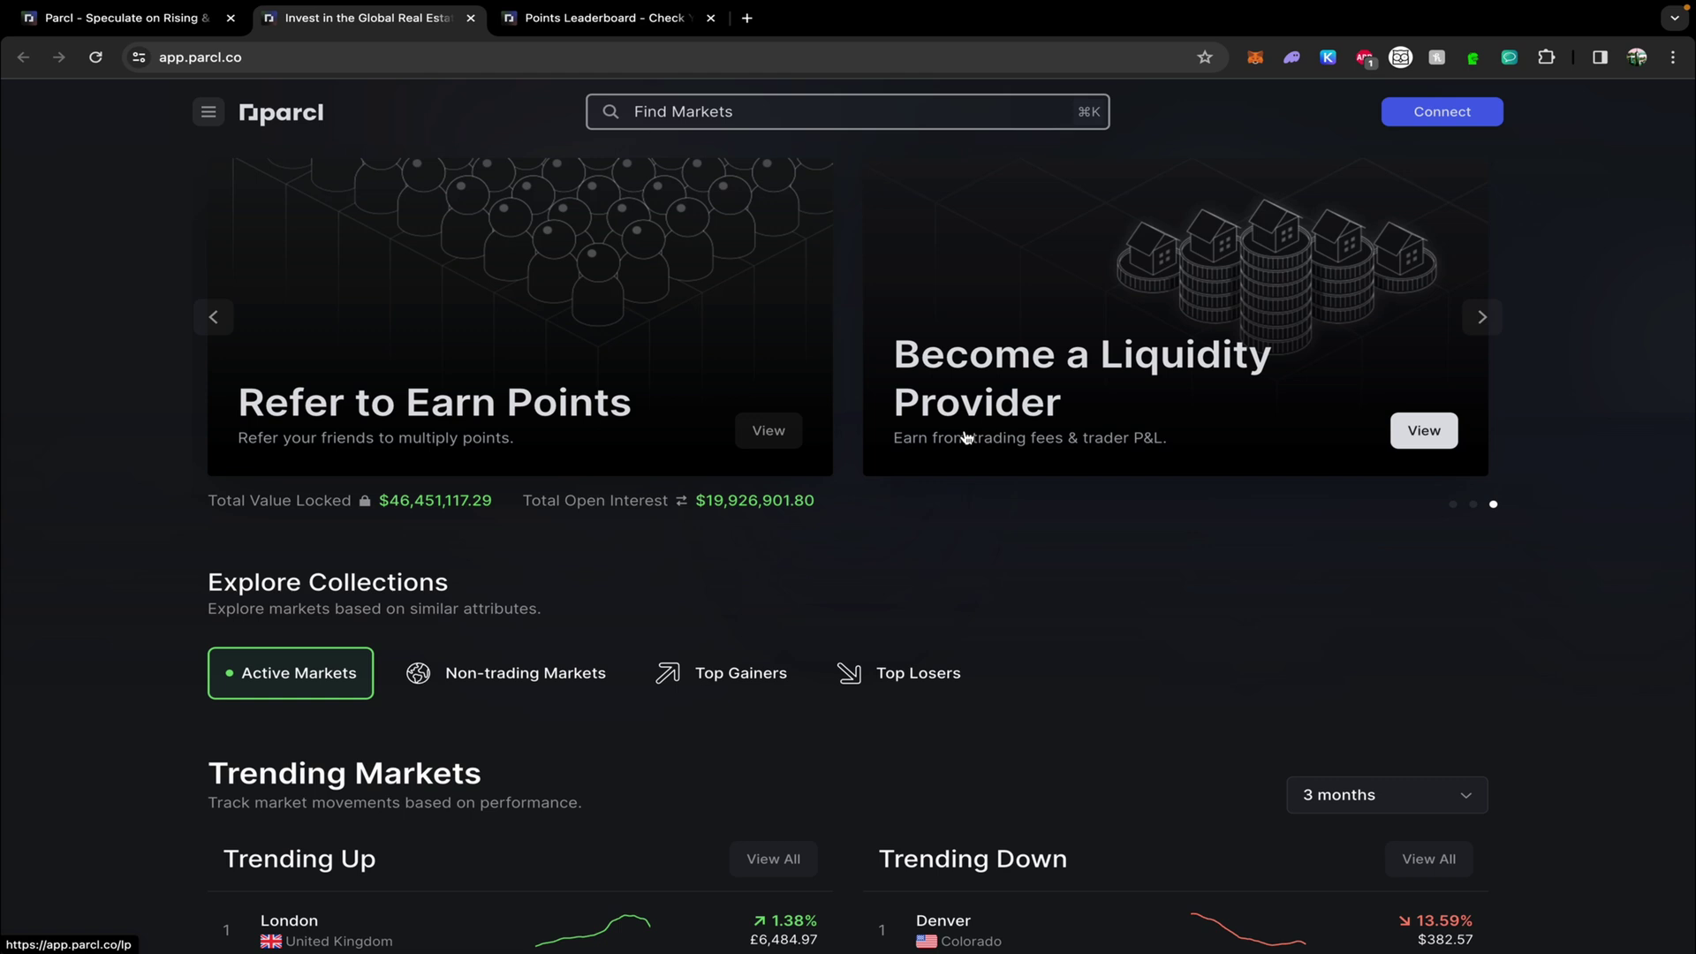
Return to the homepage FAQs and expand the 'What is Parcl?' answer.
key("ctrl+shift+Tab")
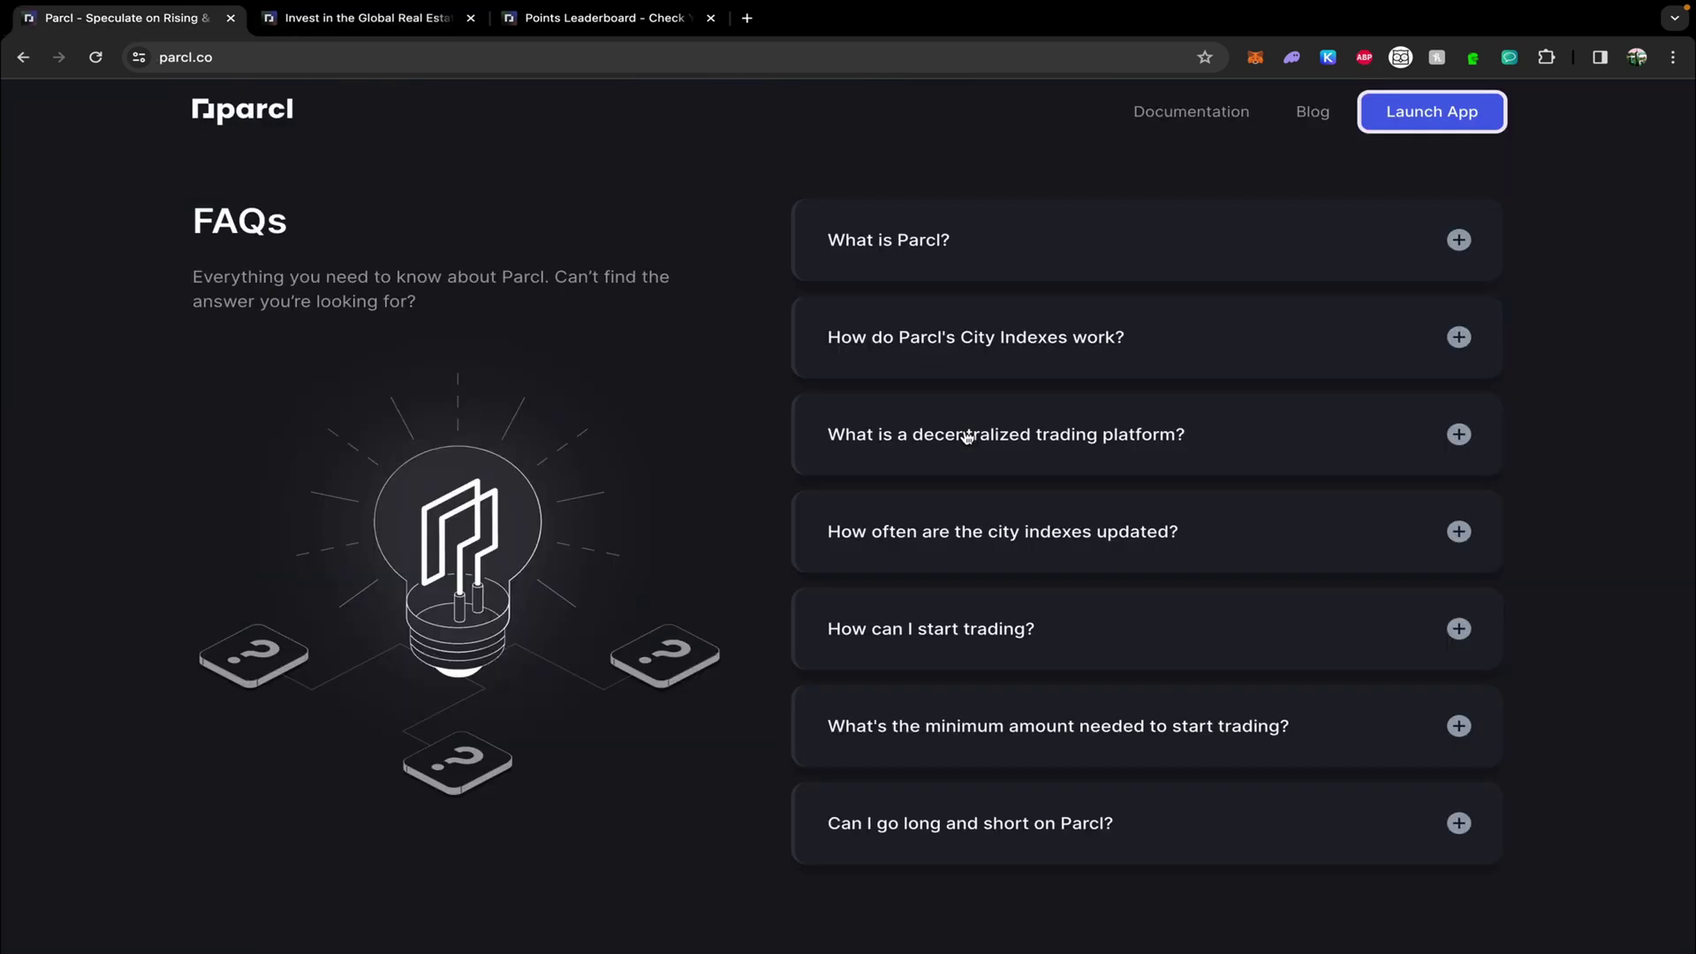
scroll(968, 438, "up", 4)
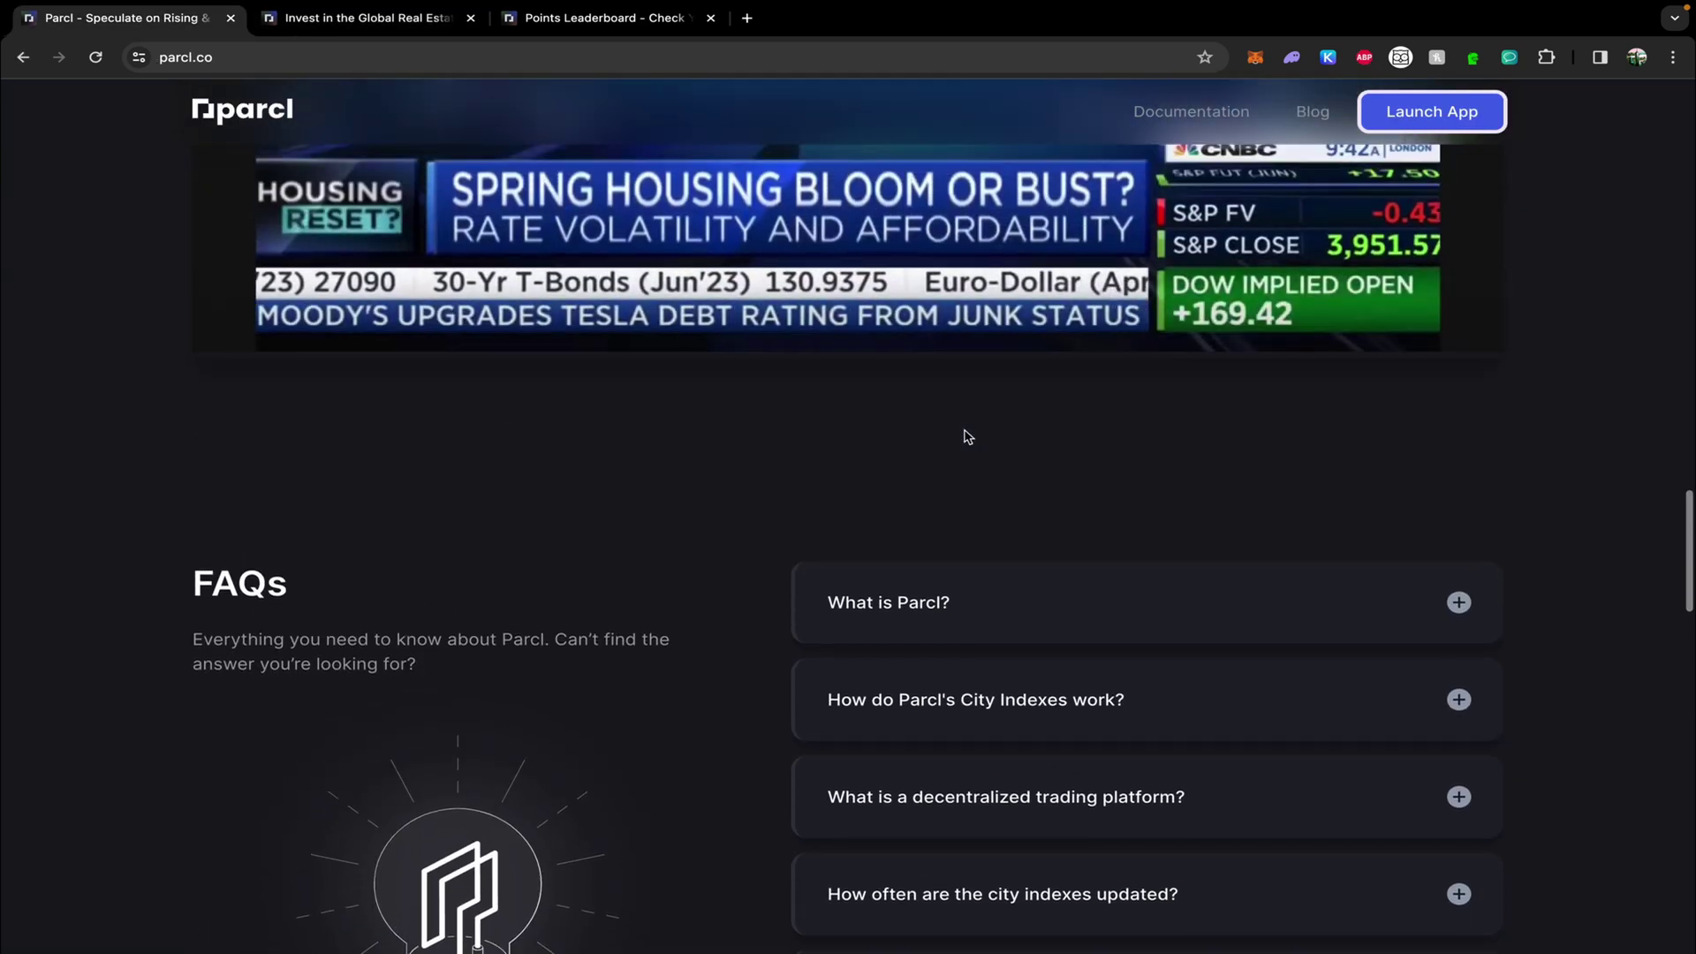
scroll(968, 437, "down", 2)
left_click(1458, 391)
scroll(1453, 393, "down", 1)
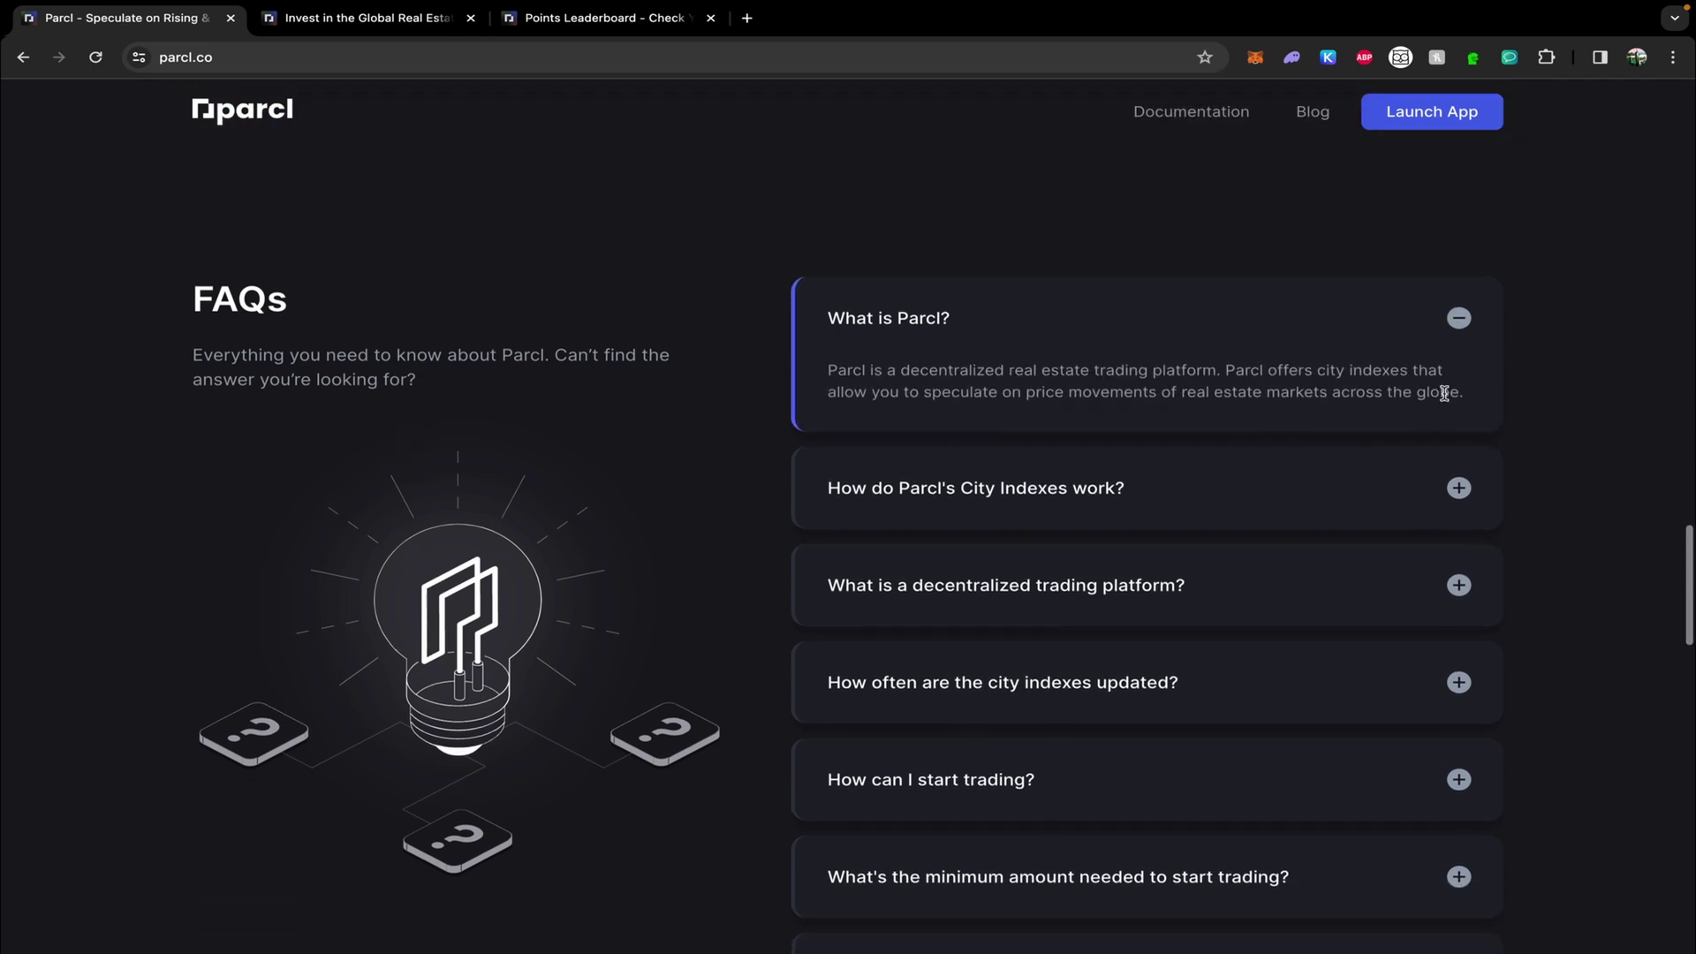
Review the Be the Bank +4pts/dollar daily rate, then close the leaderboard and app tabs.
key("ctrl+shift+Tab")
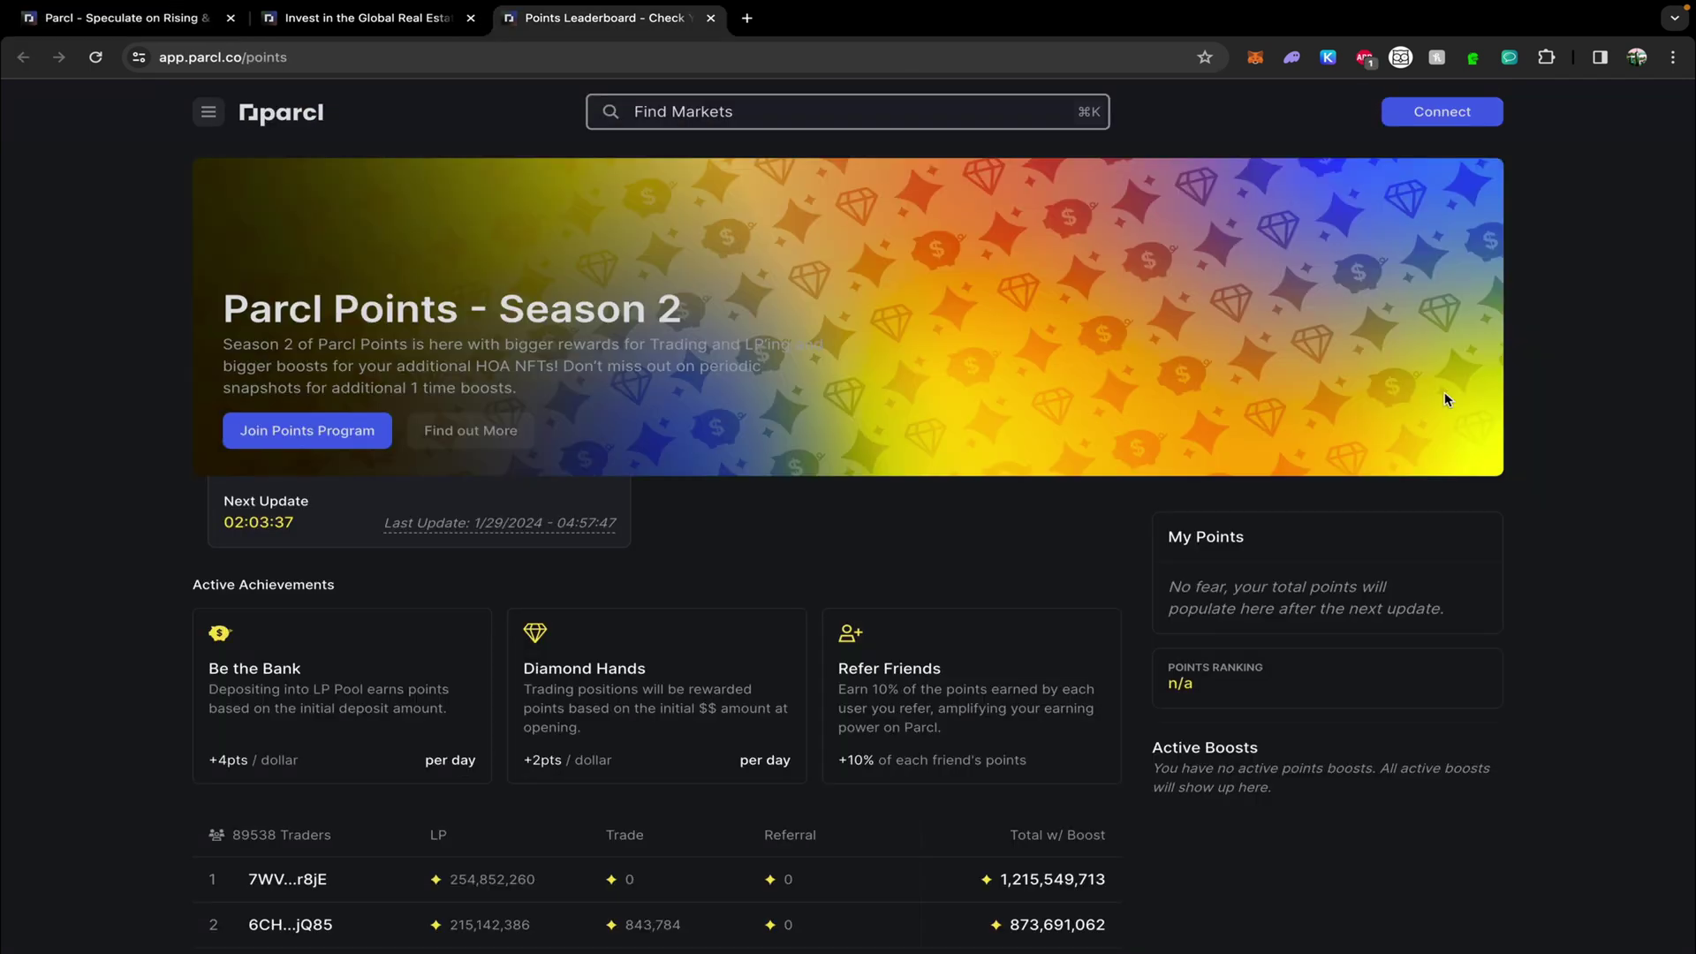
scroll(1444, 396, "down", 3)
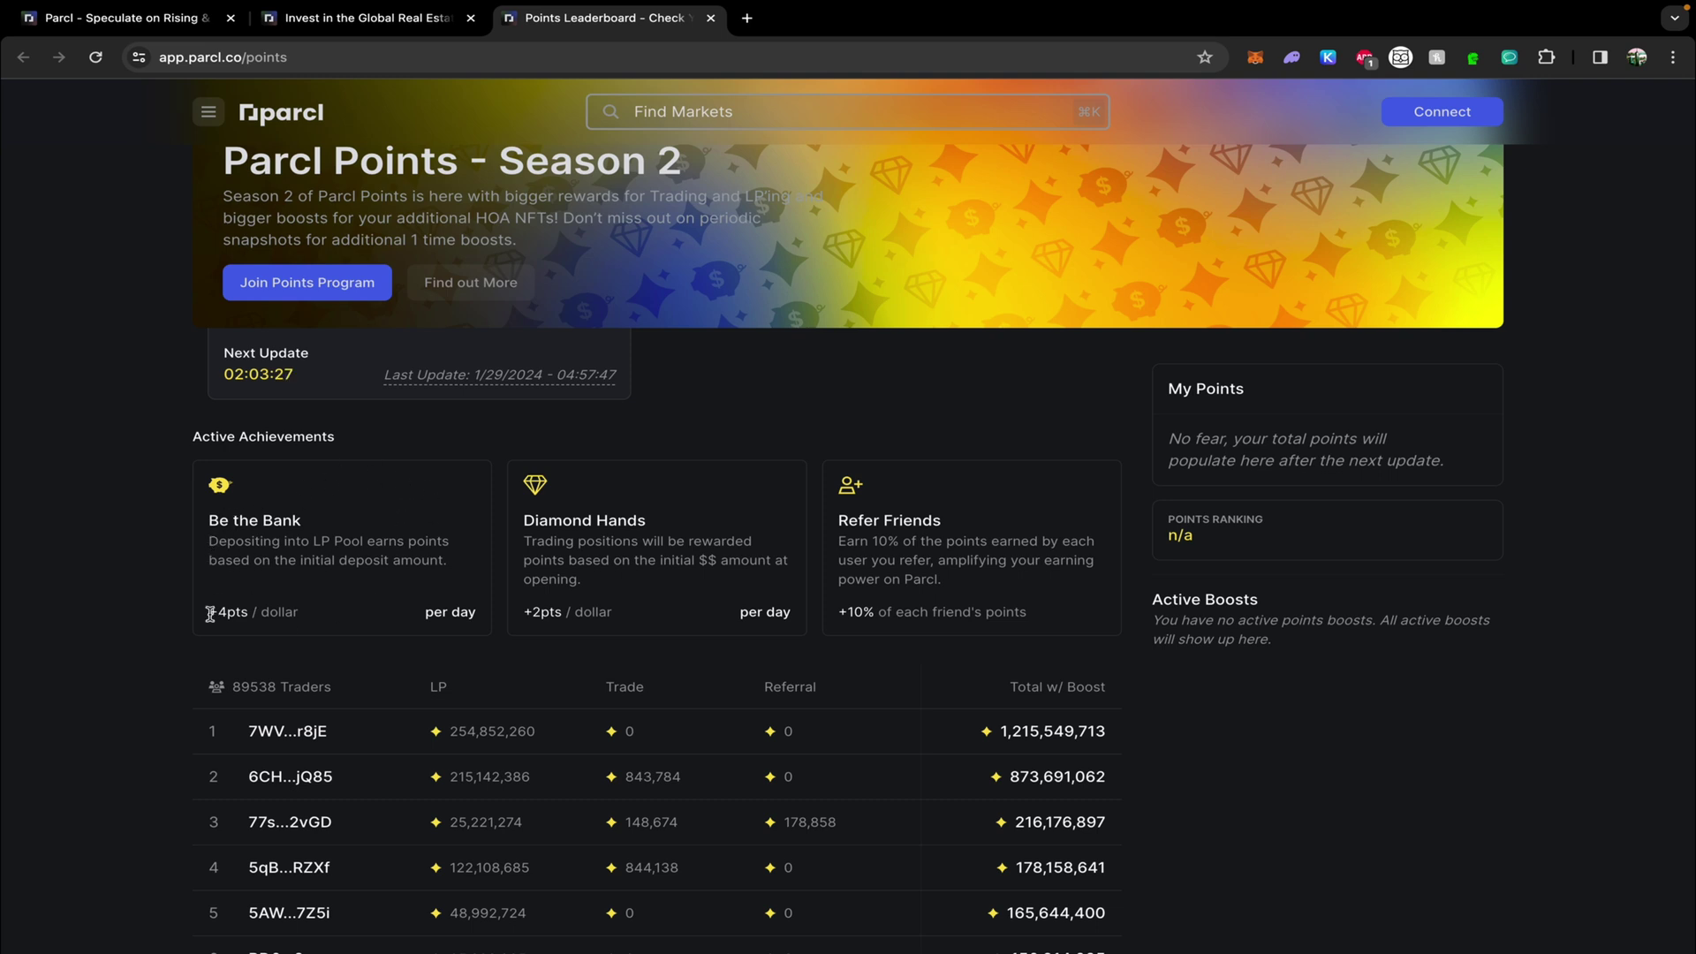
left_click_drag(209, 612, 303, 622)
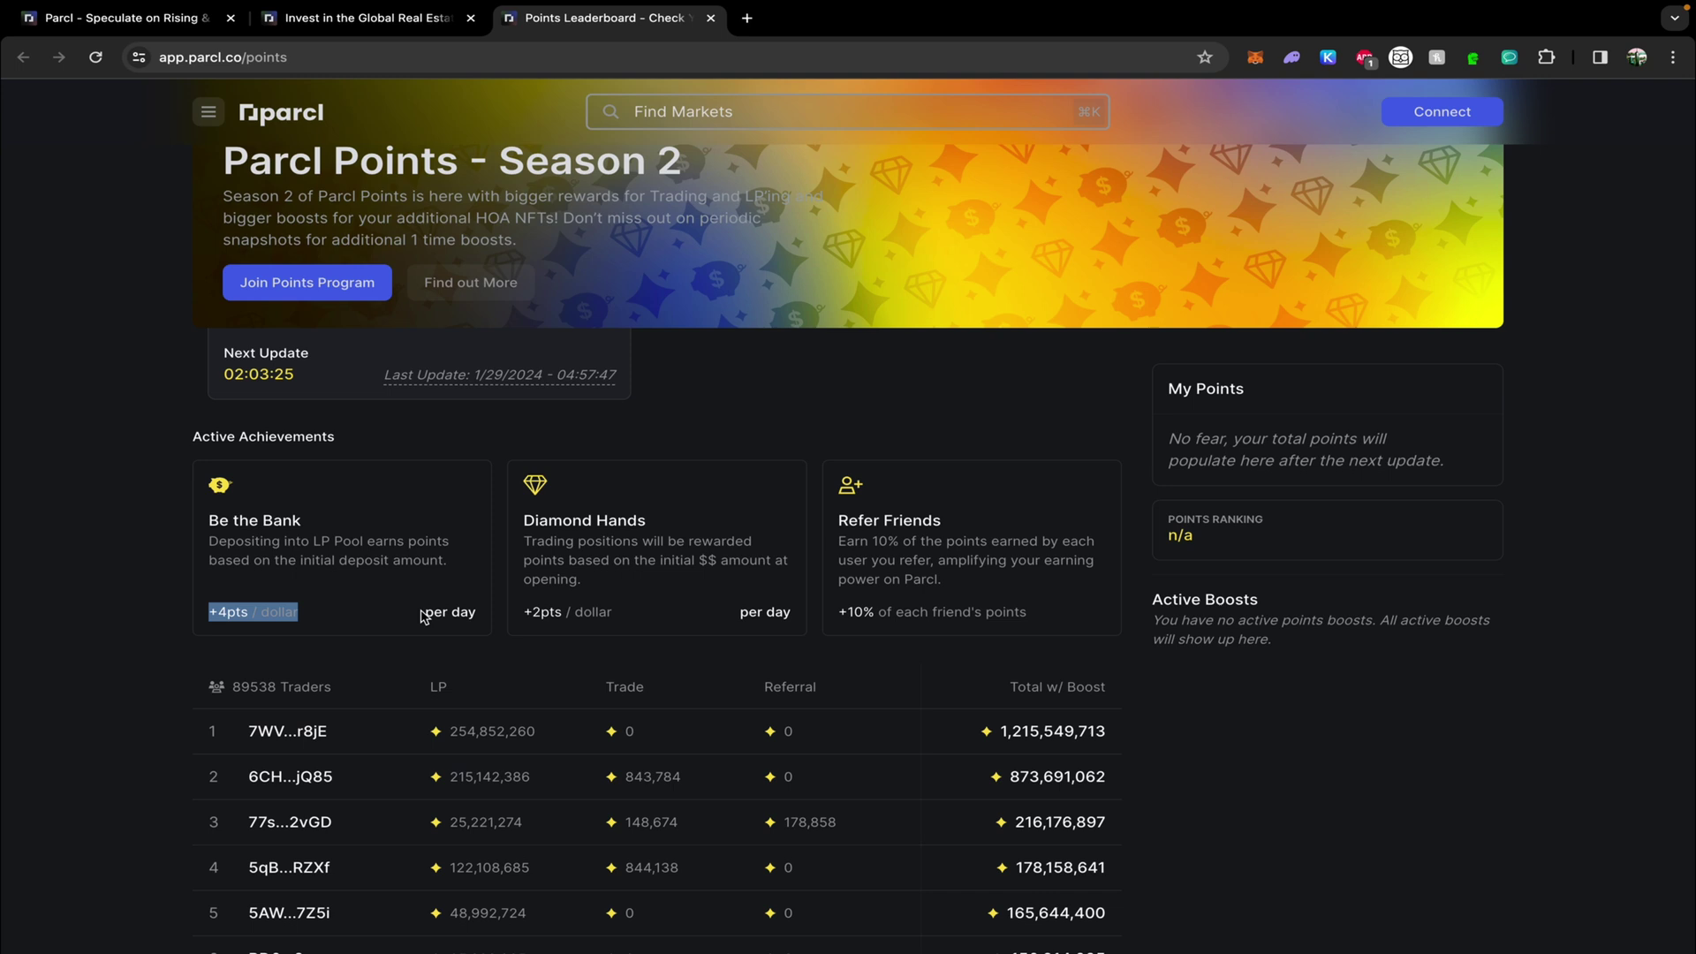
left_click_drag(421, 613, 482, 614)
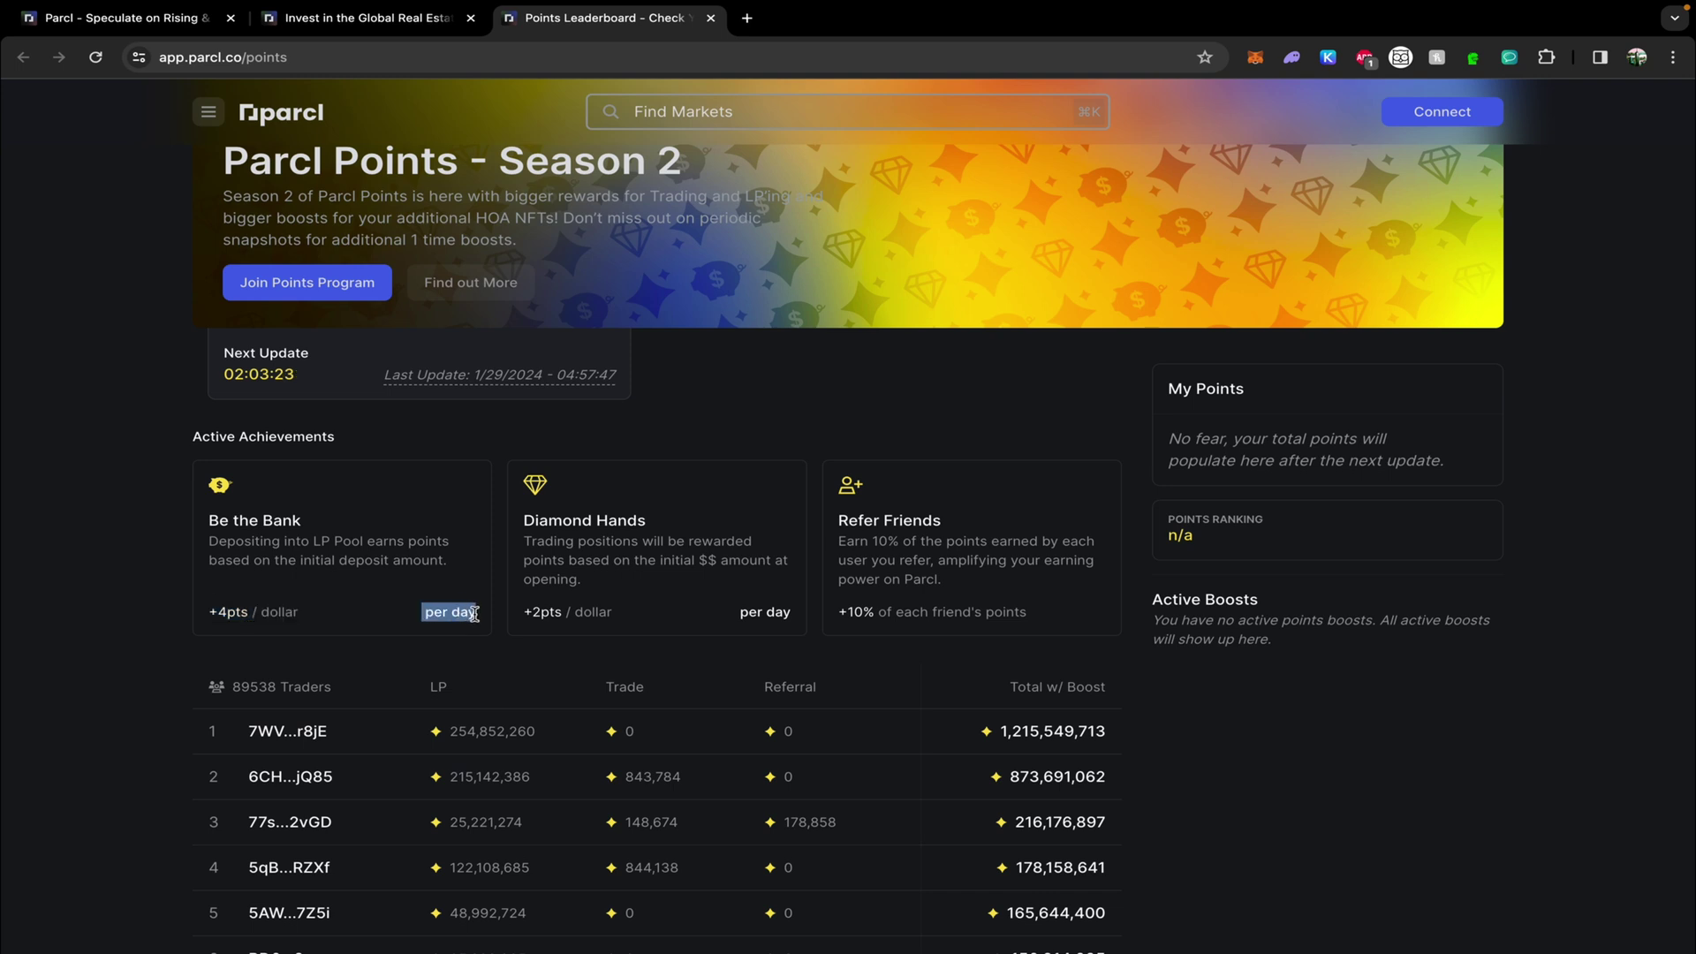
left_click(428, 584)
key("ctrl+w")
key("ctrl+w")
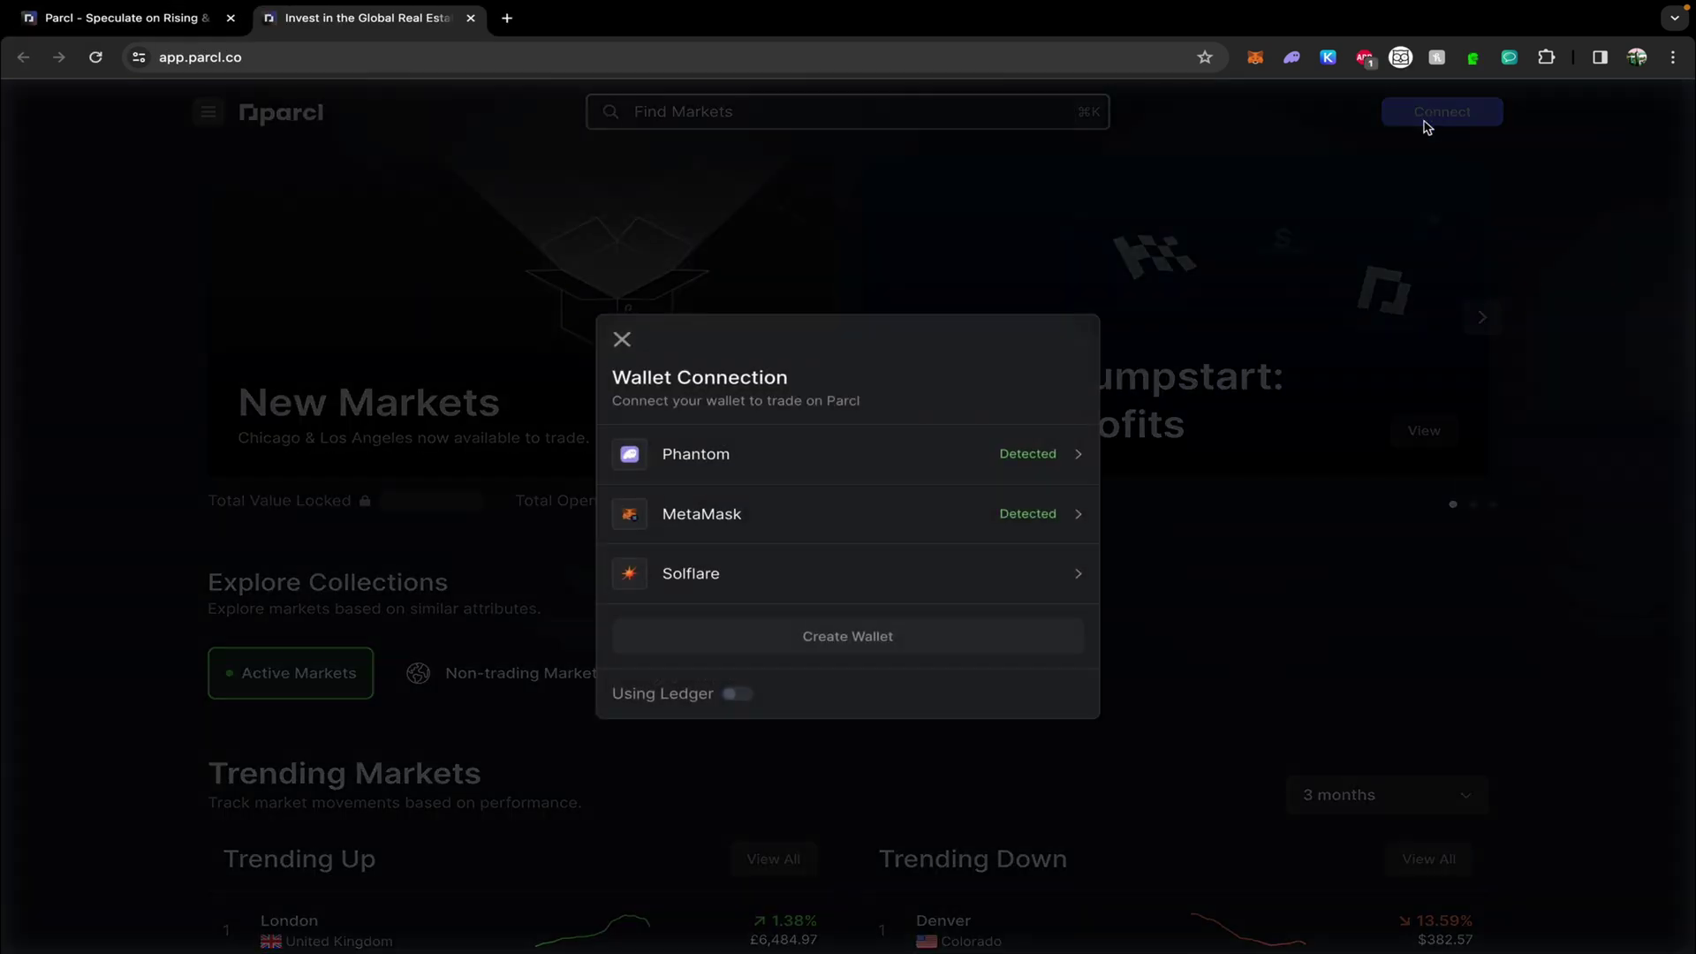
Connect the Phantom wallet, accept the verification terms and sign the ownership message.
left_click(885, 454)
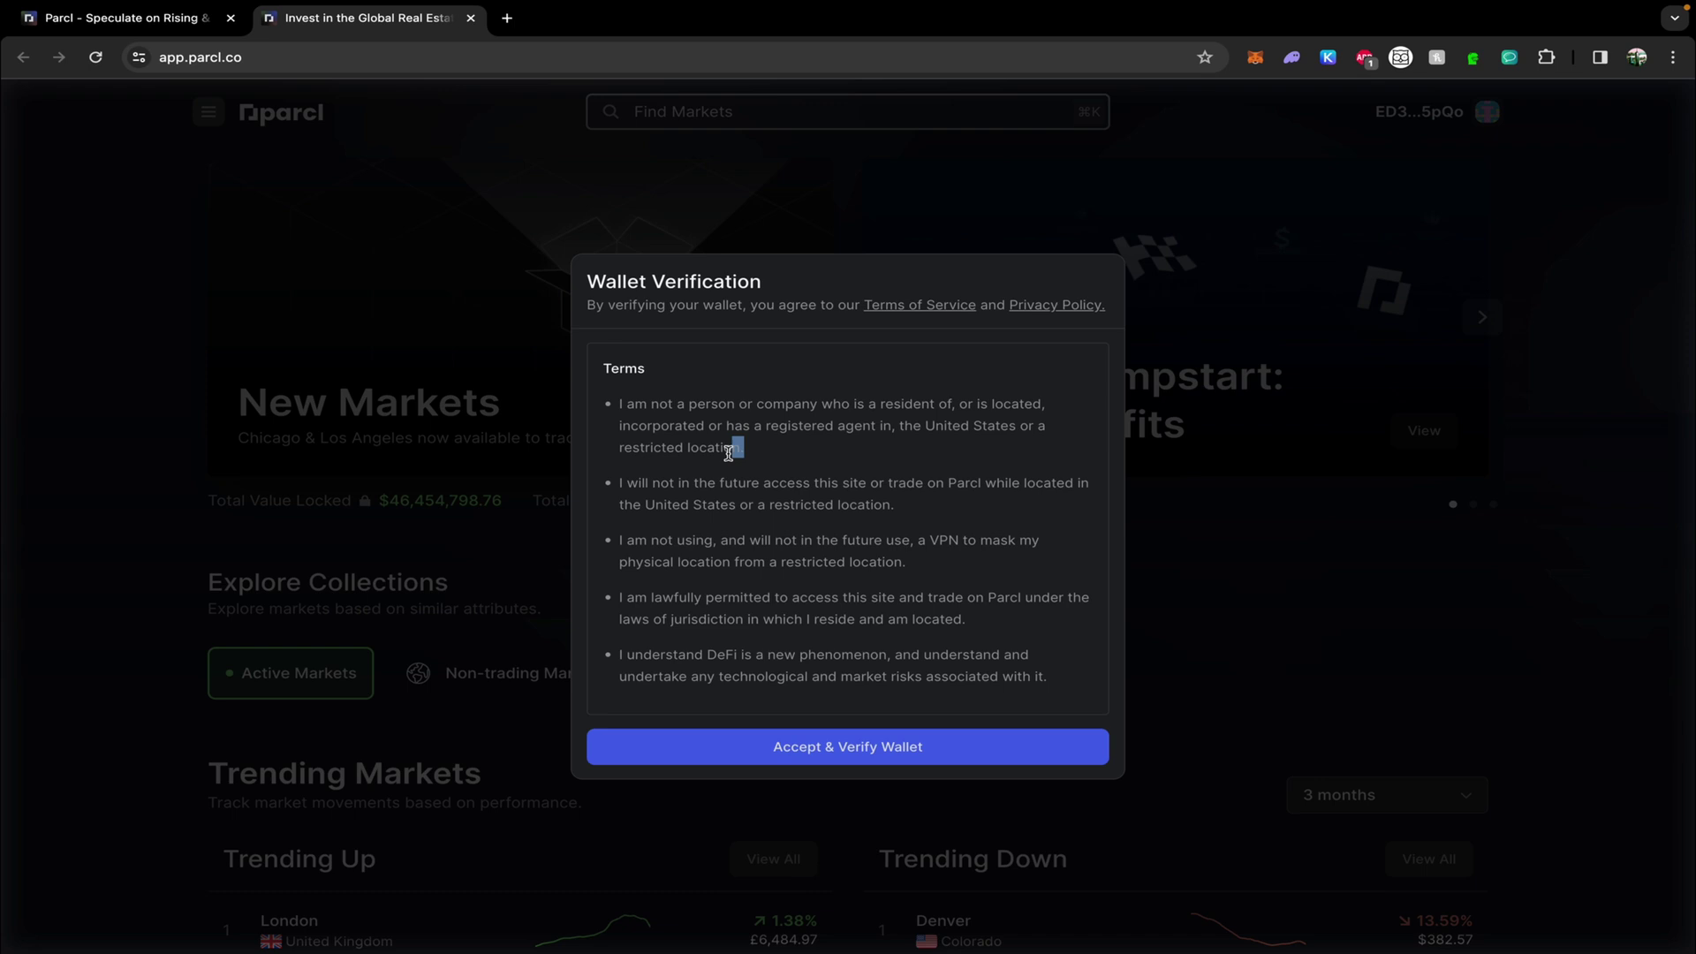
left_click_drag(744, 448, 898, 422)
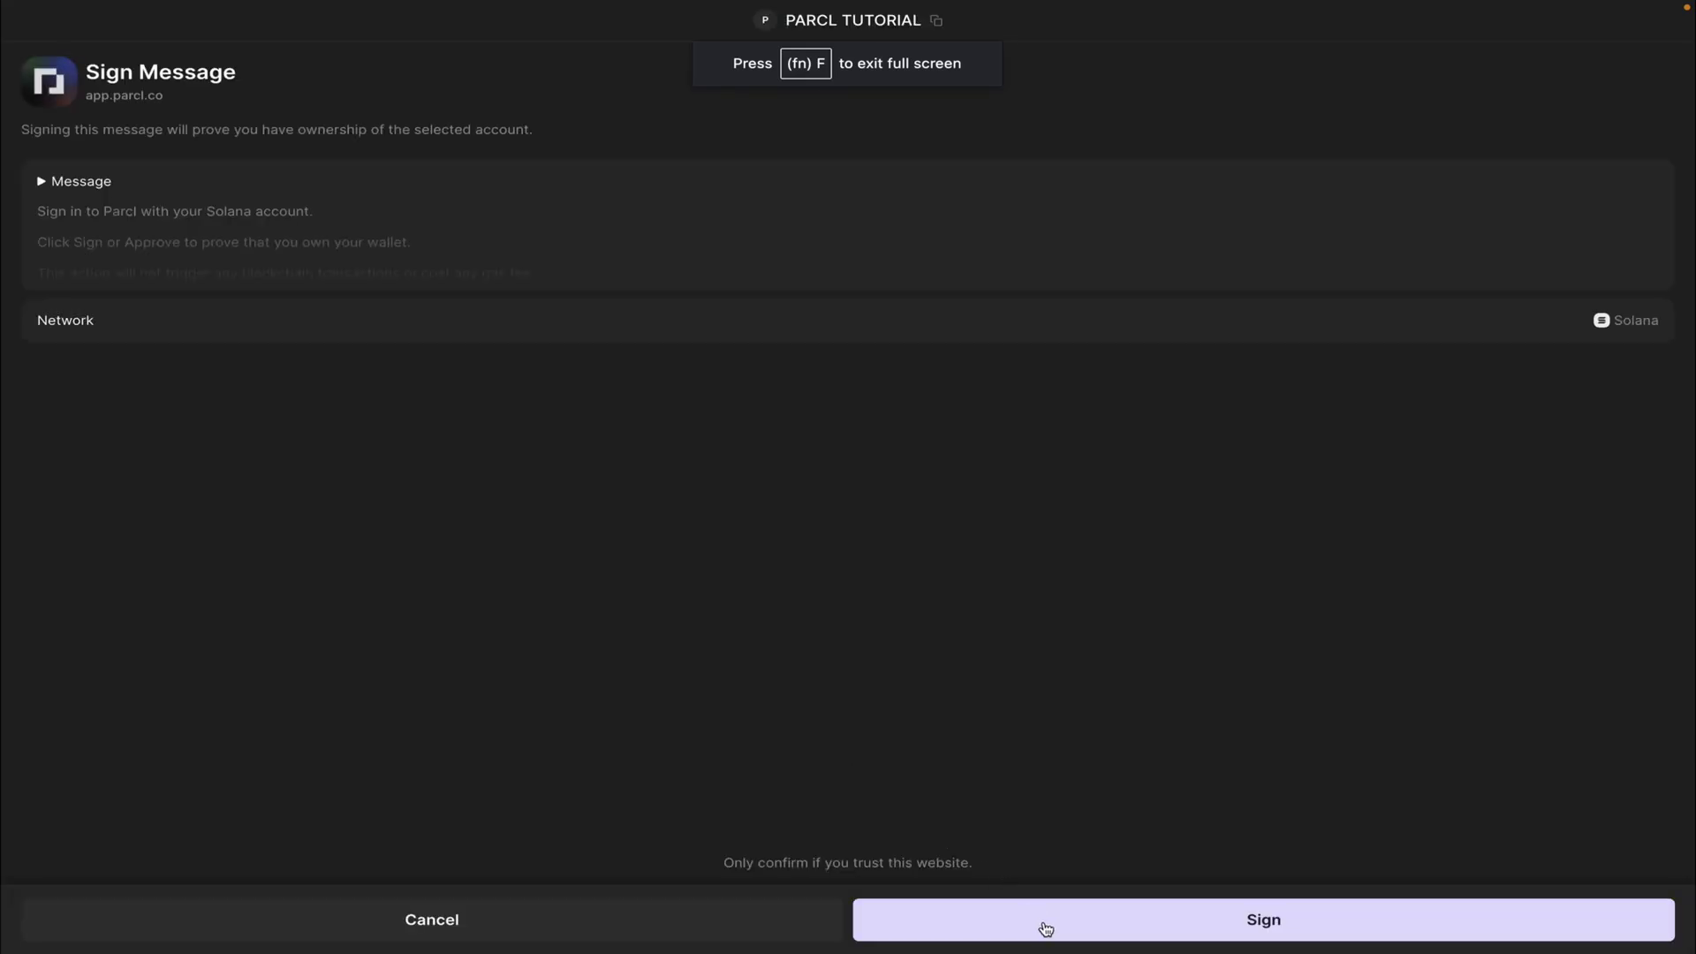
left_click(1045, 927)
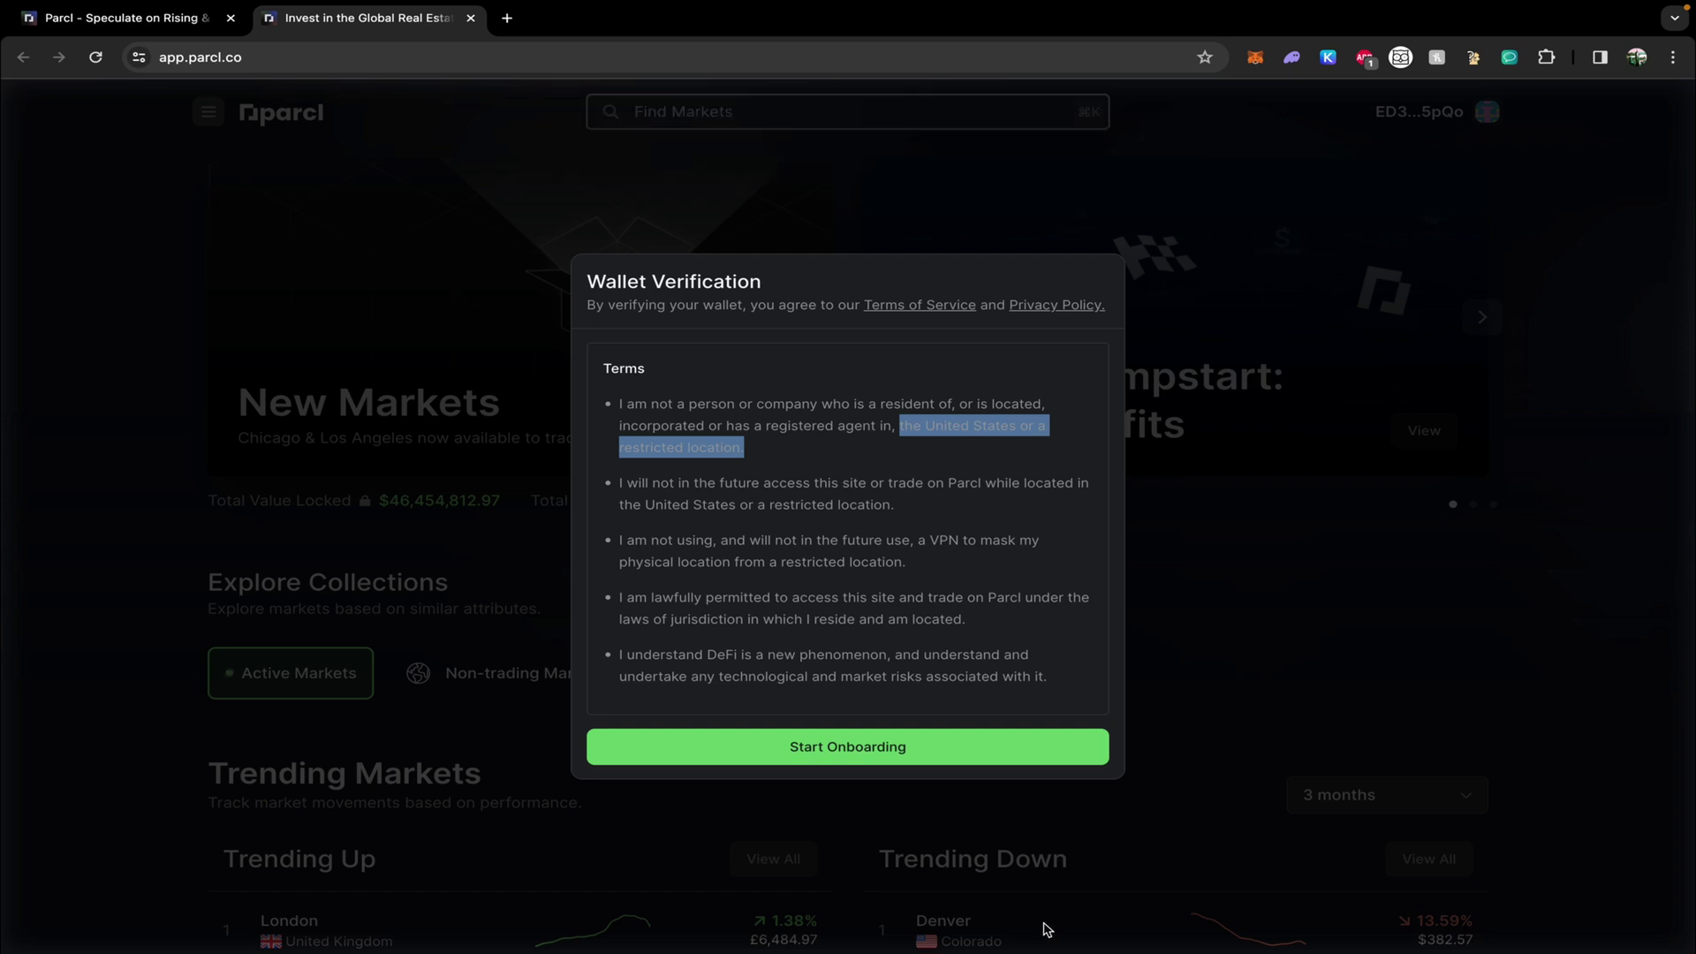
Complete the onboarding walkthrough, choosing Liquidity Provision (LP) as the first activity.
left_click(843, 752)
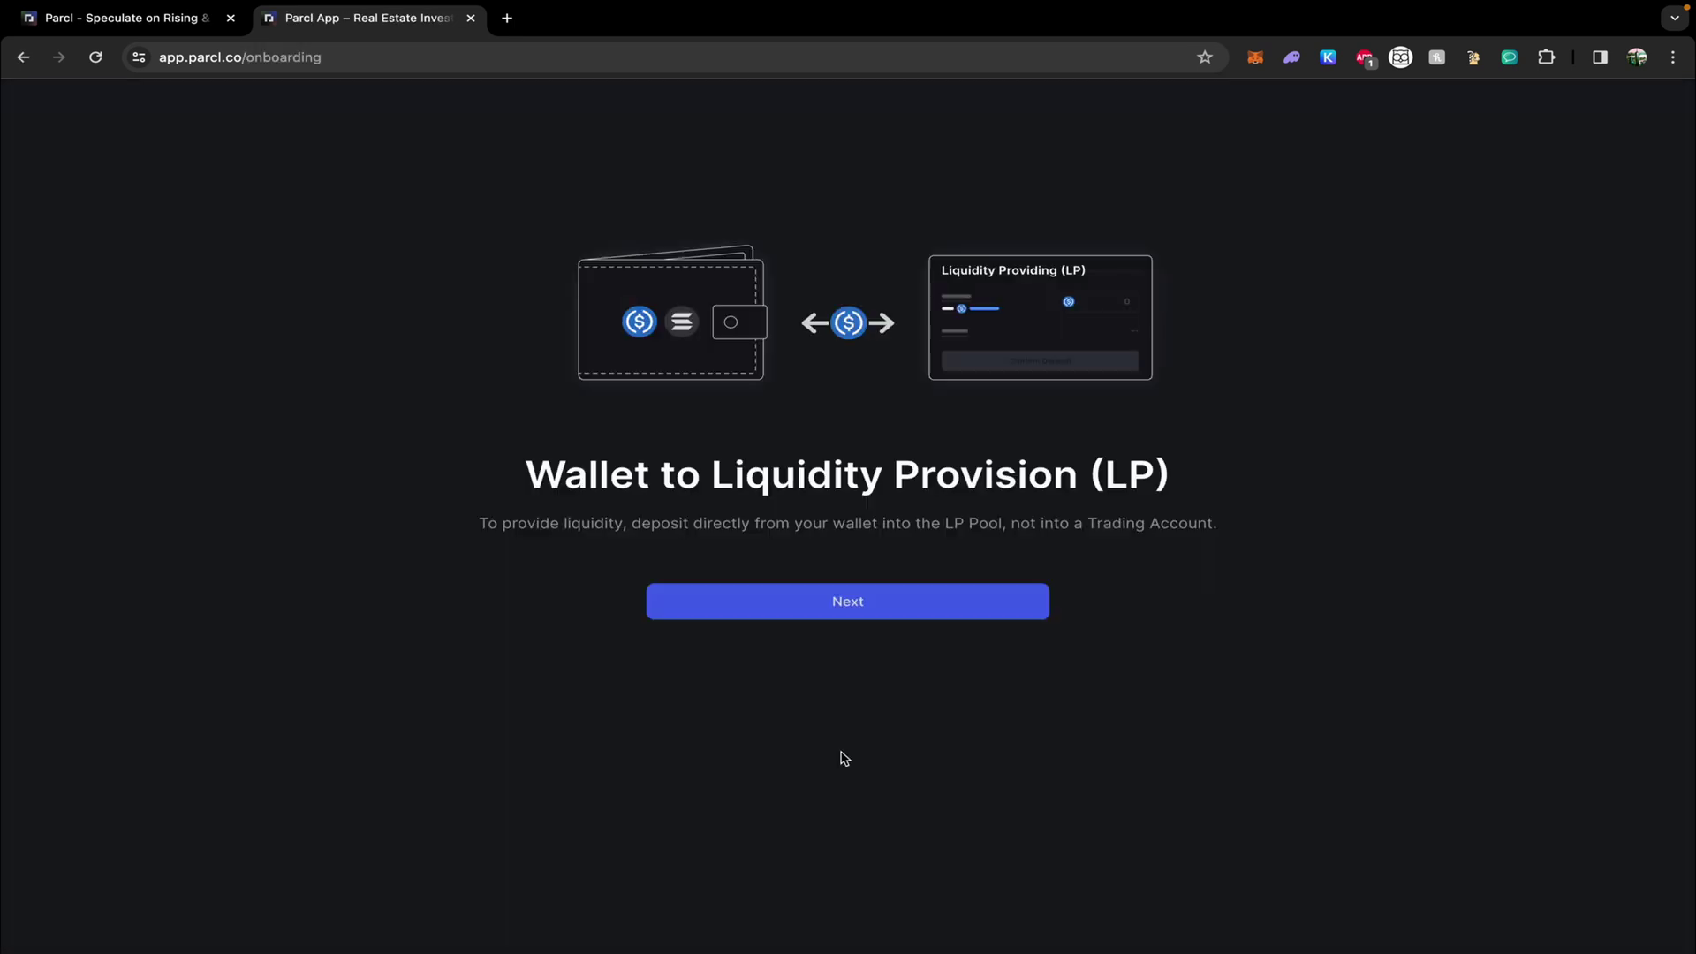
left_click(825, 610)
left_click(826, 610)
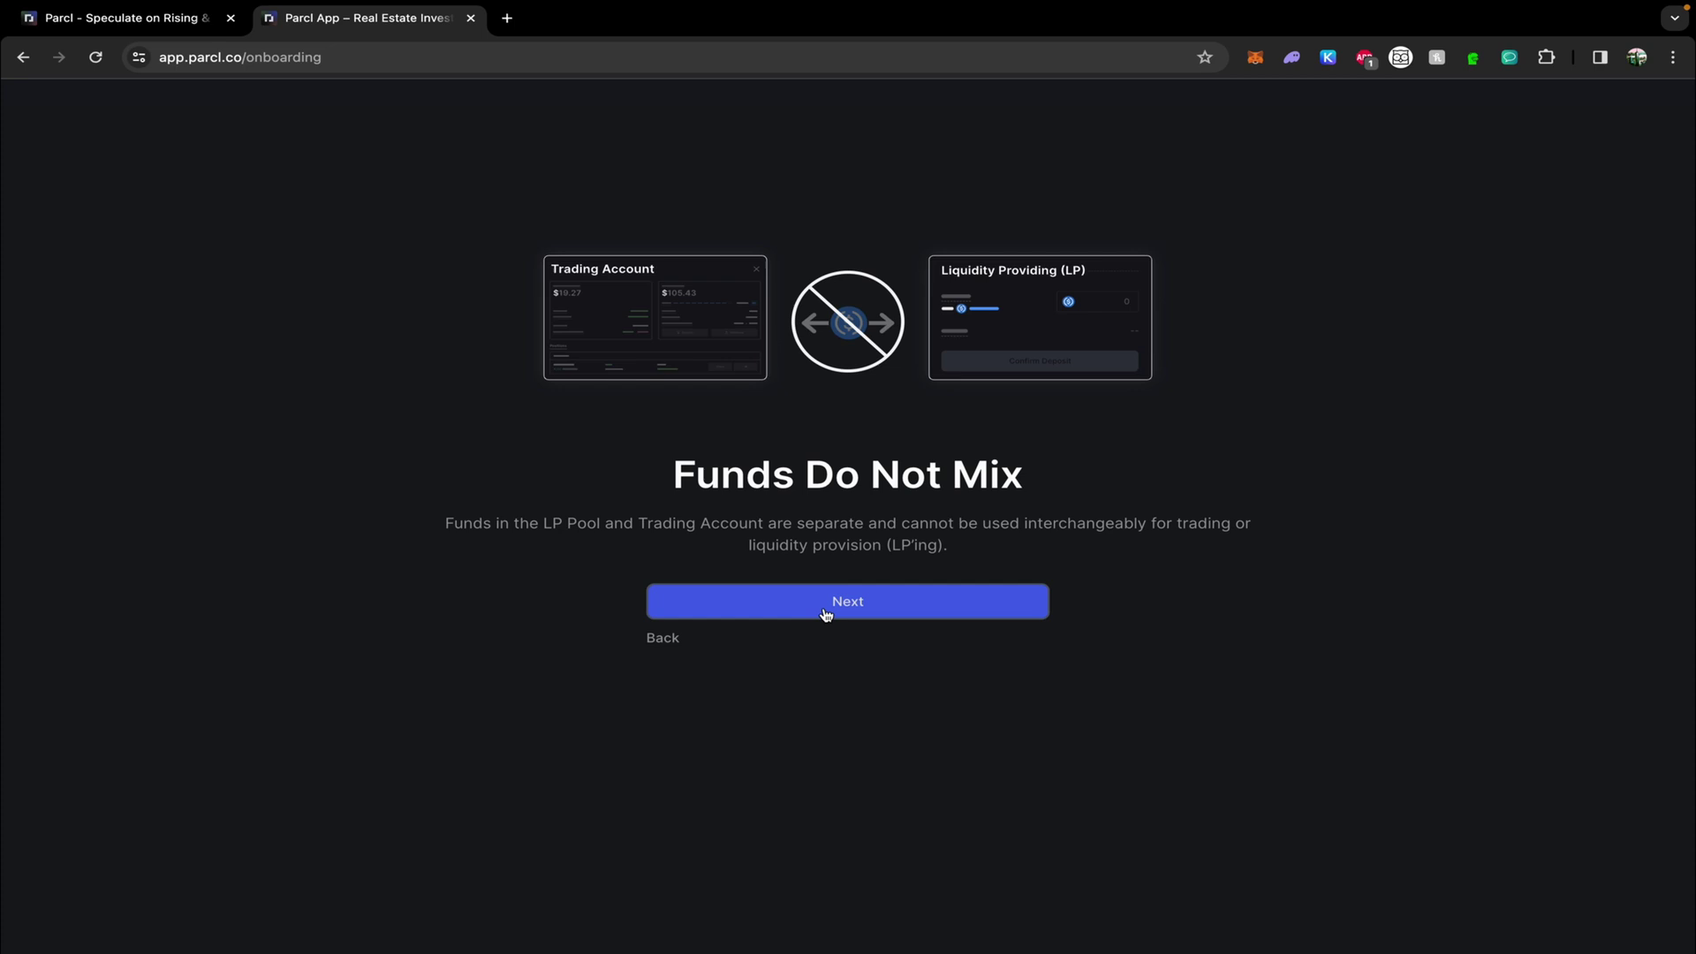
left_click(826, 609)
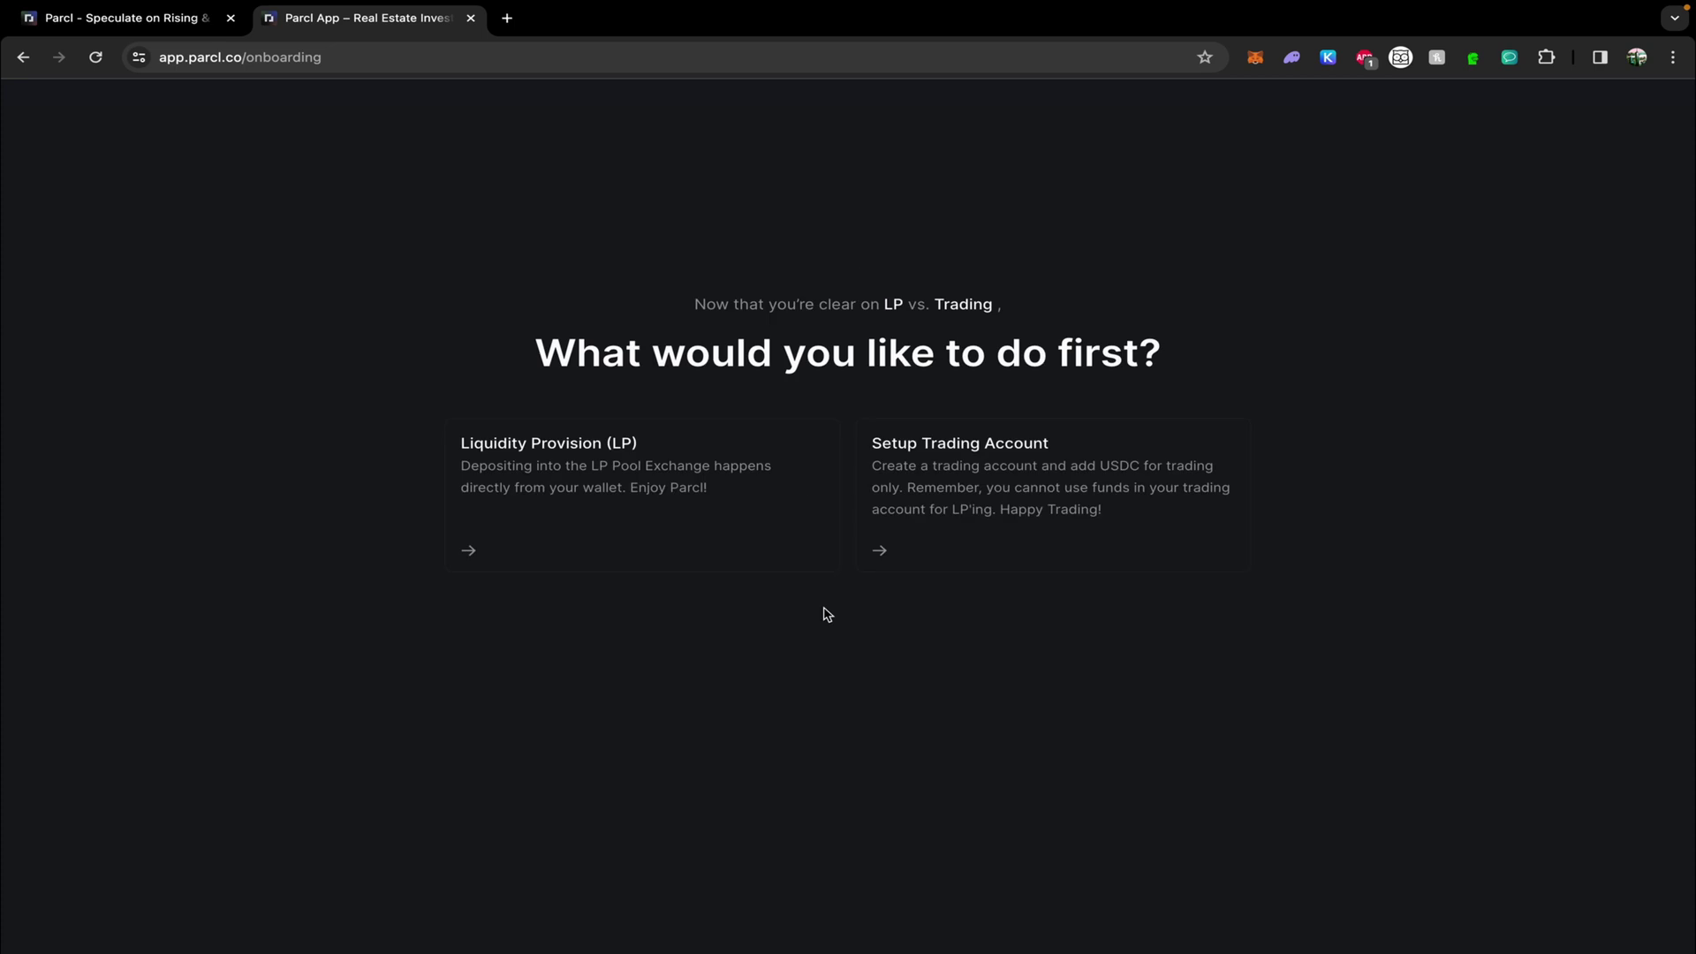
left_click(708, 494)
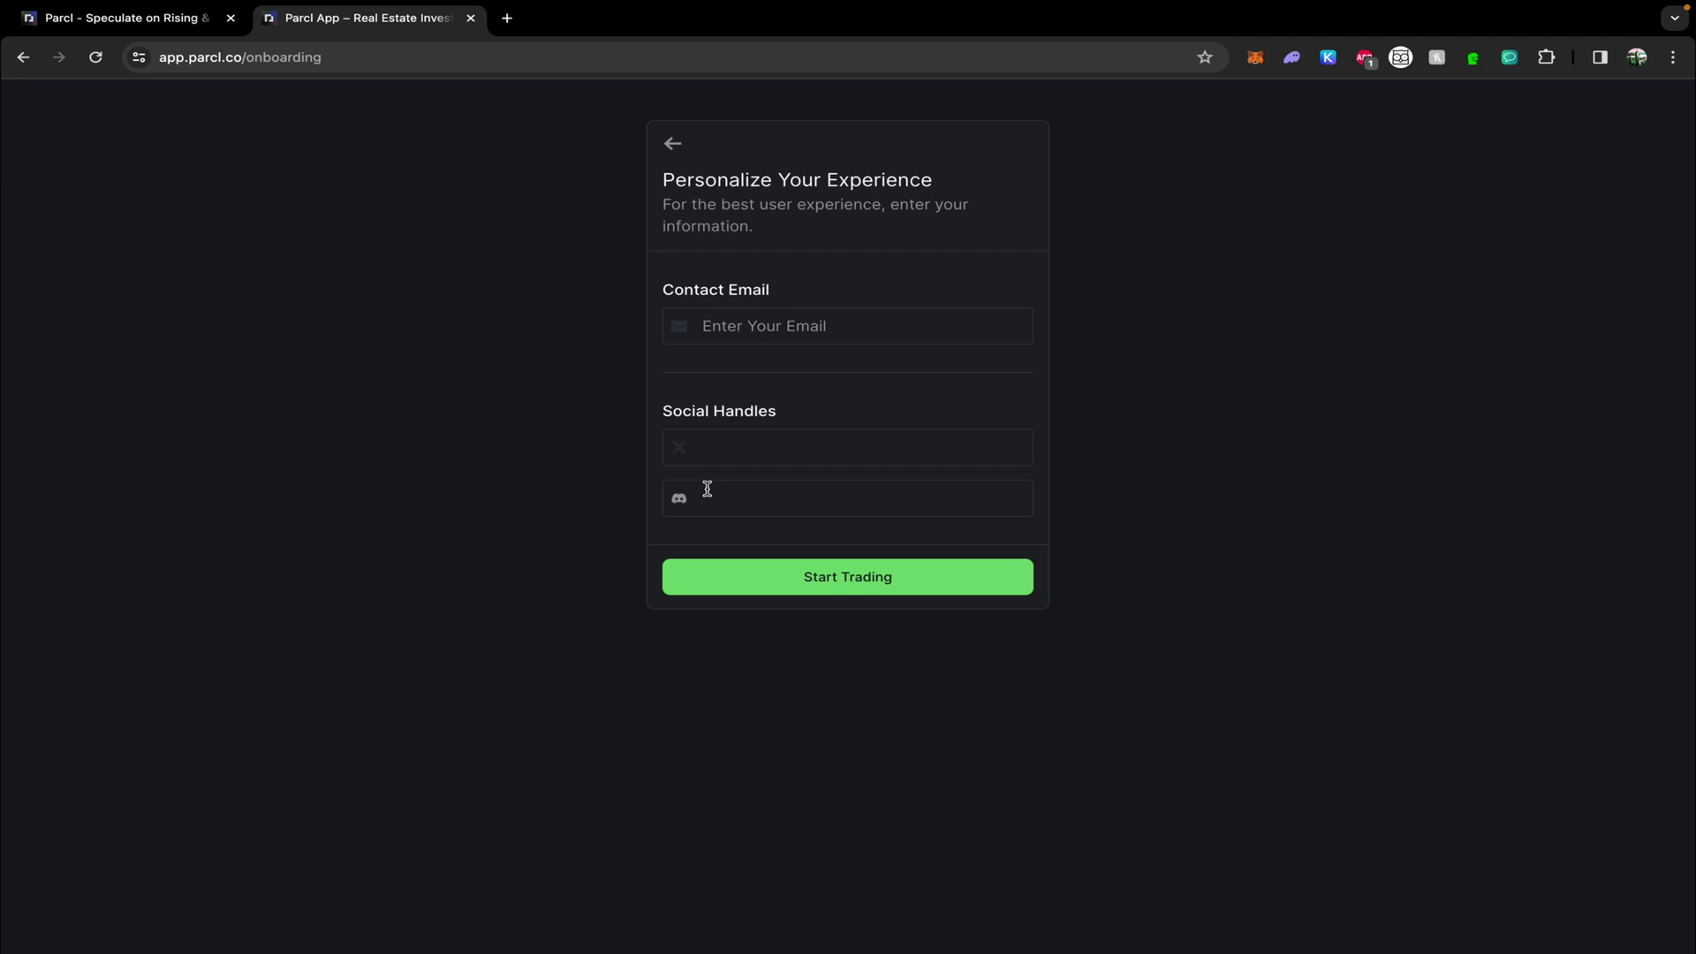
left_click(792, 587)
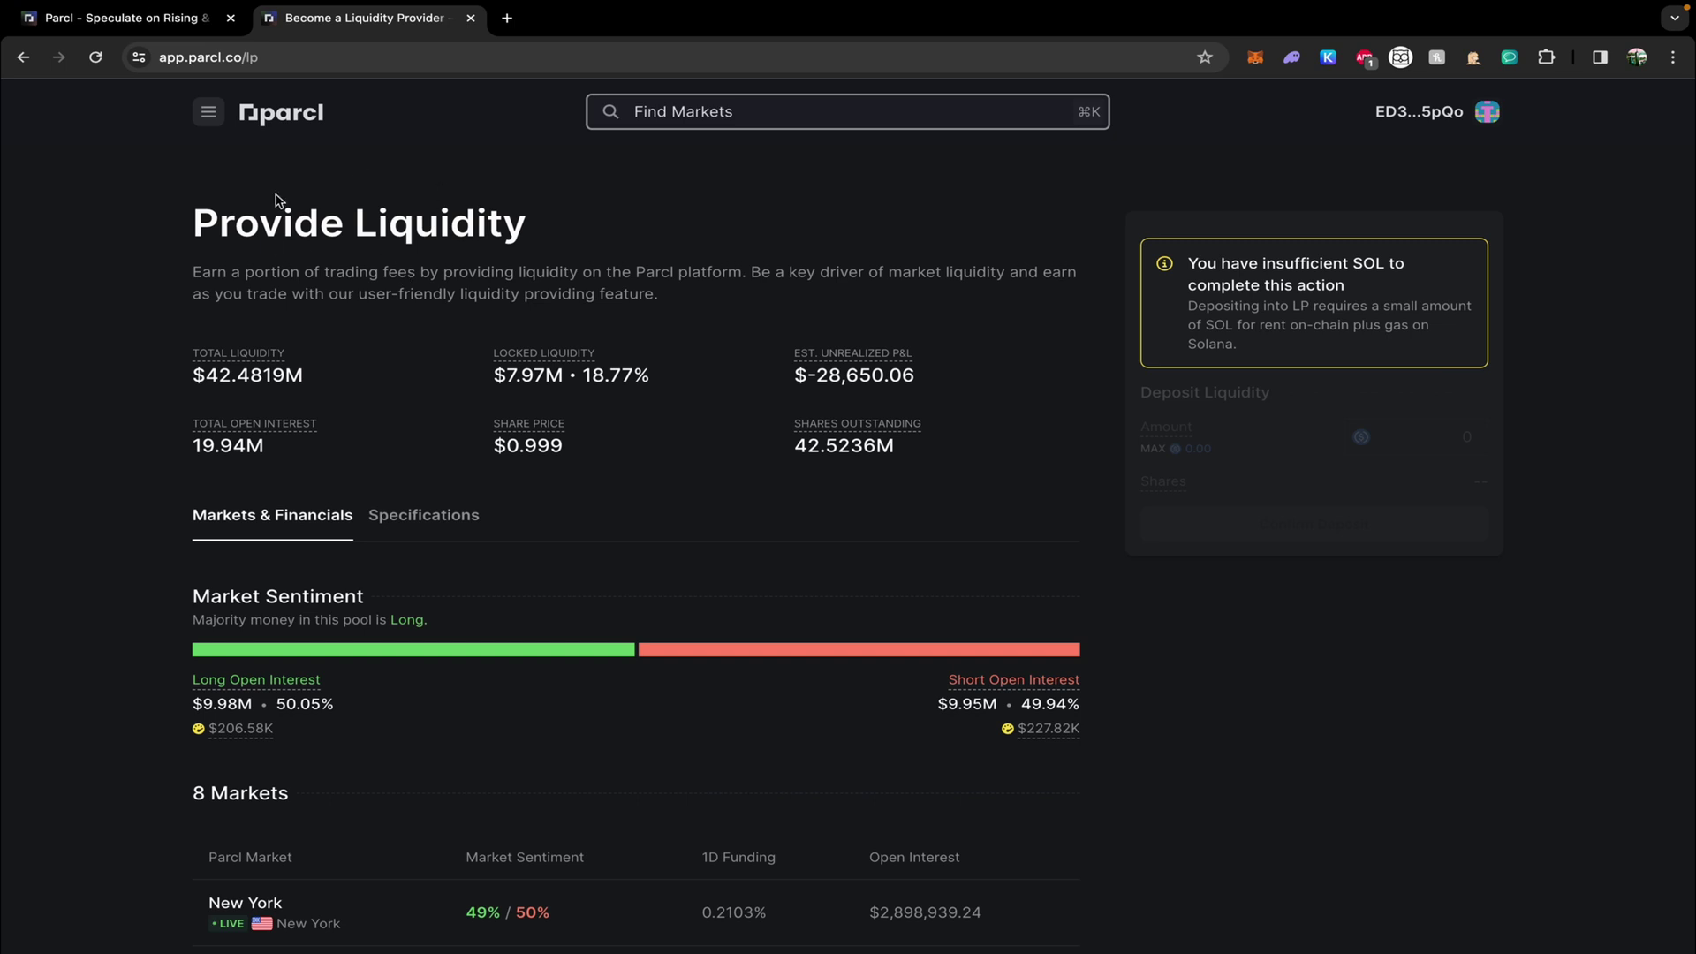
On the Referrals page, agree to the Parcl Points terms and activate the points account.
left_click(210, 114)
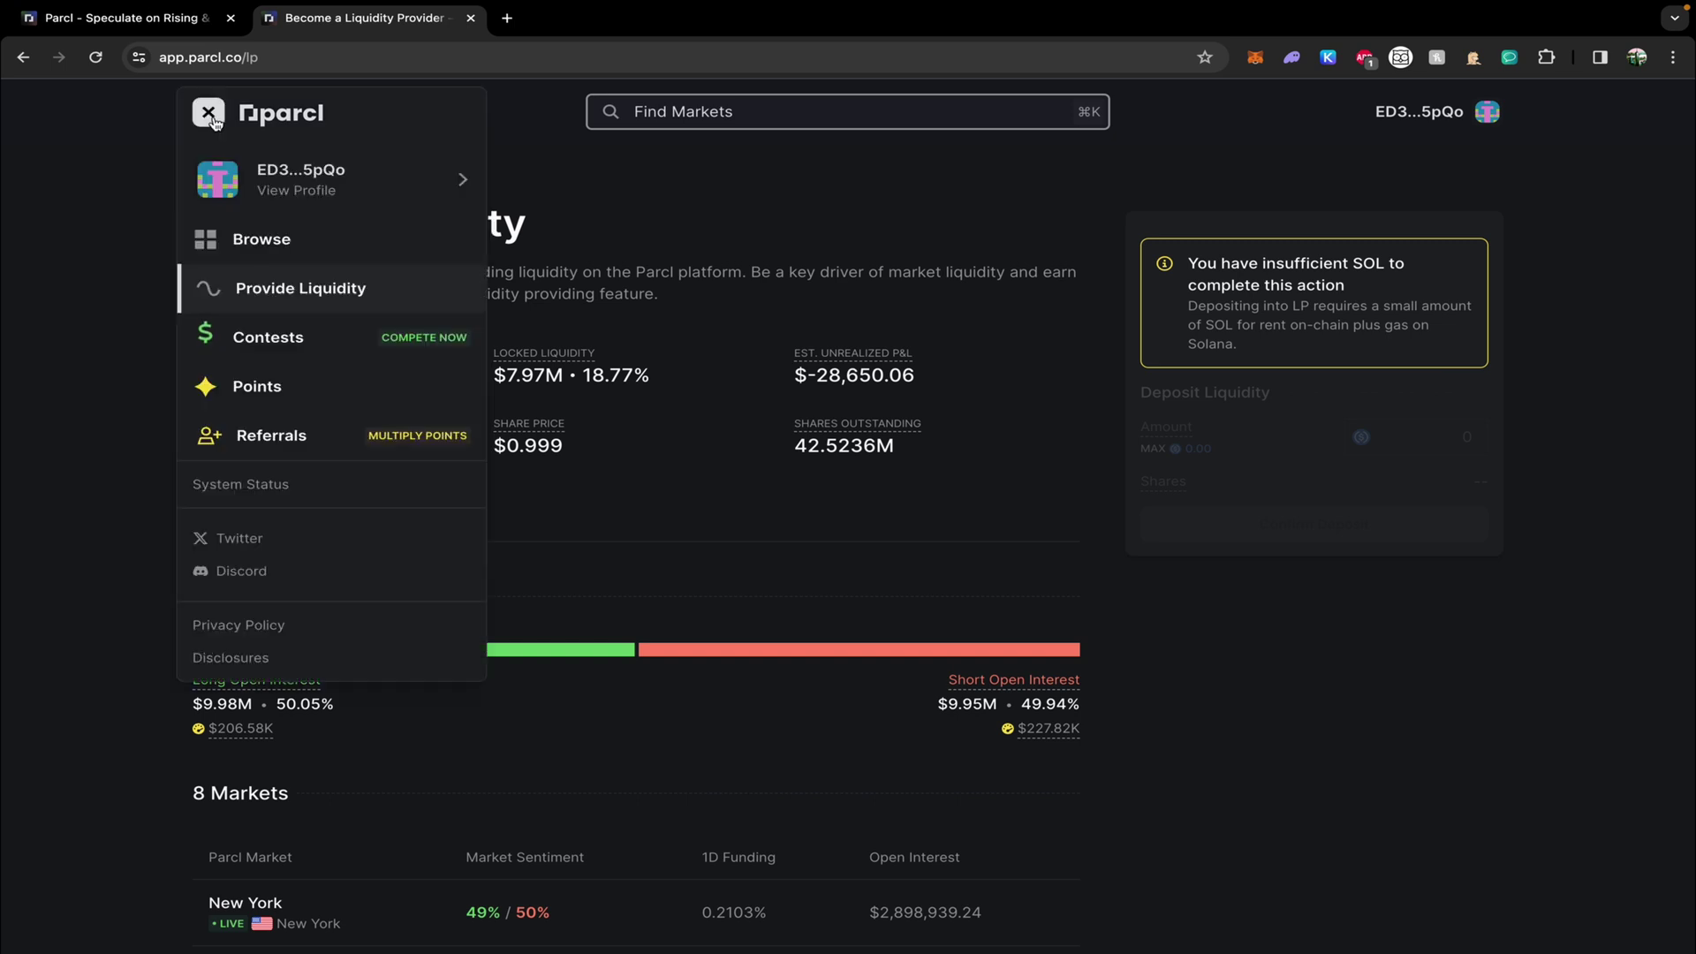
left_click(254, 433)
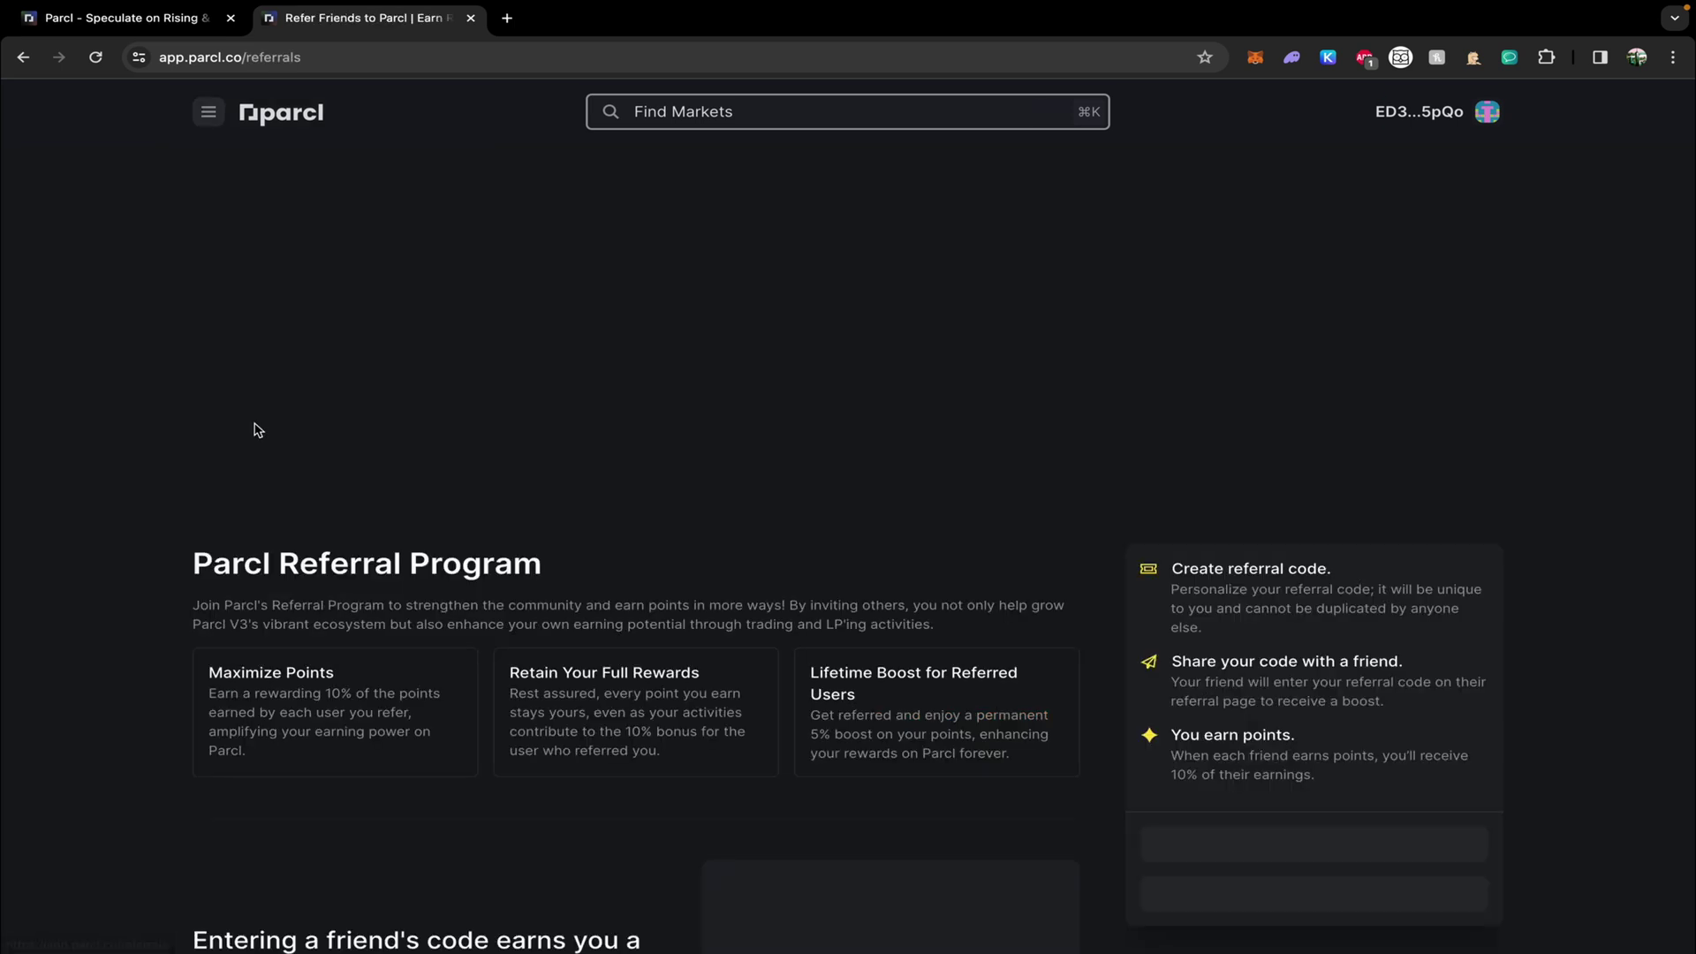
scroll(706, 808, "down", 3)
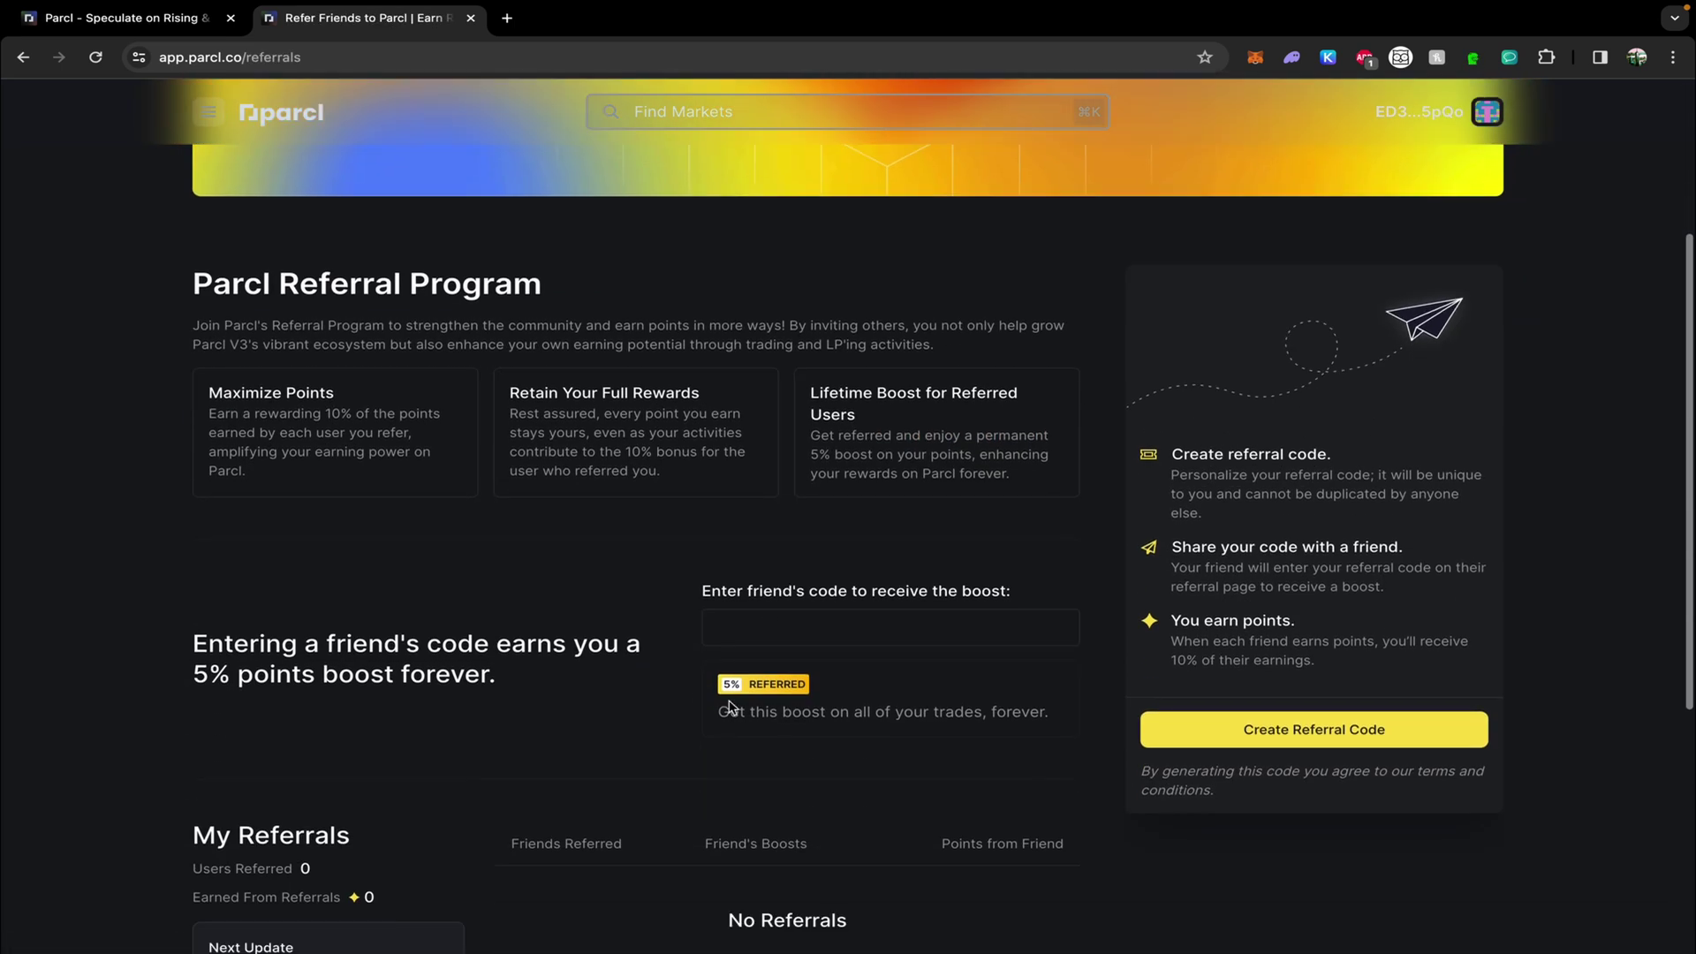
left_click(786, 624)
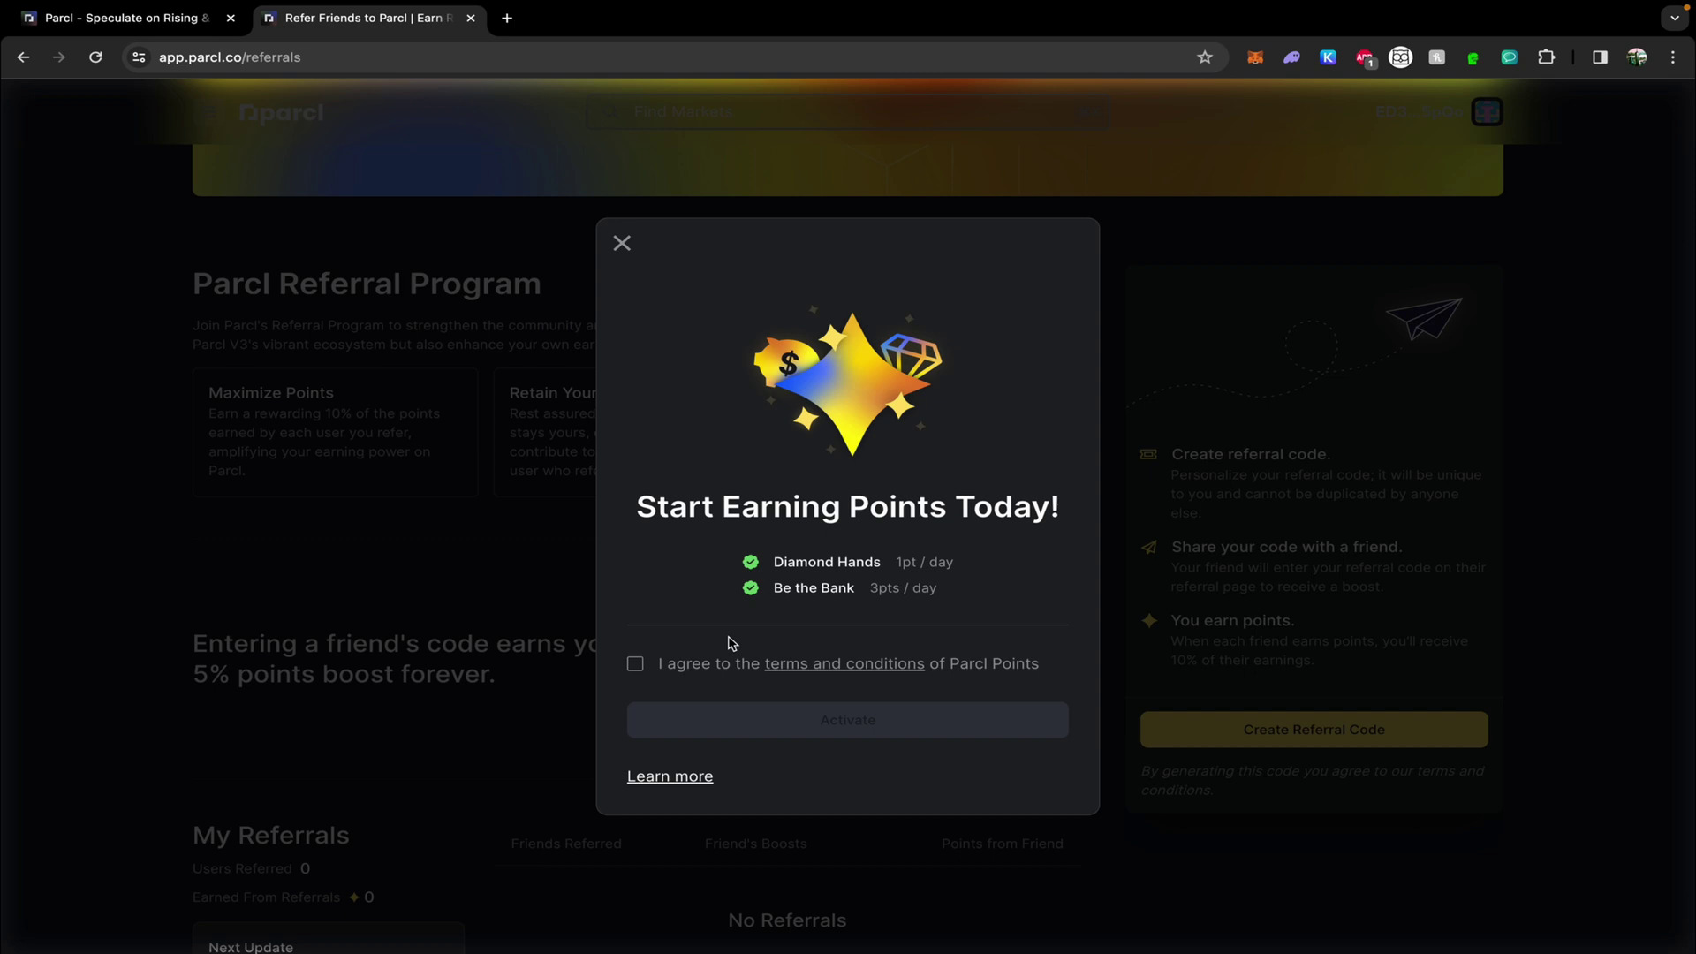
left_click(634, 664)
left_click(771, 734)
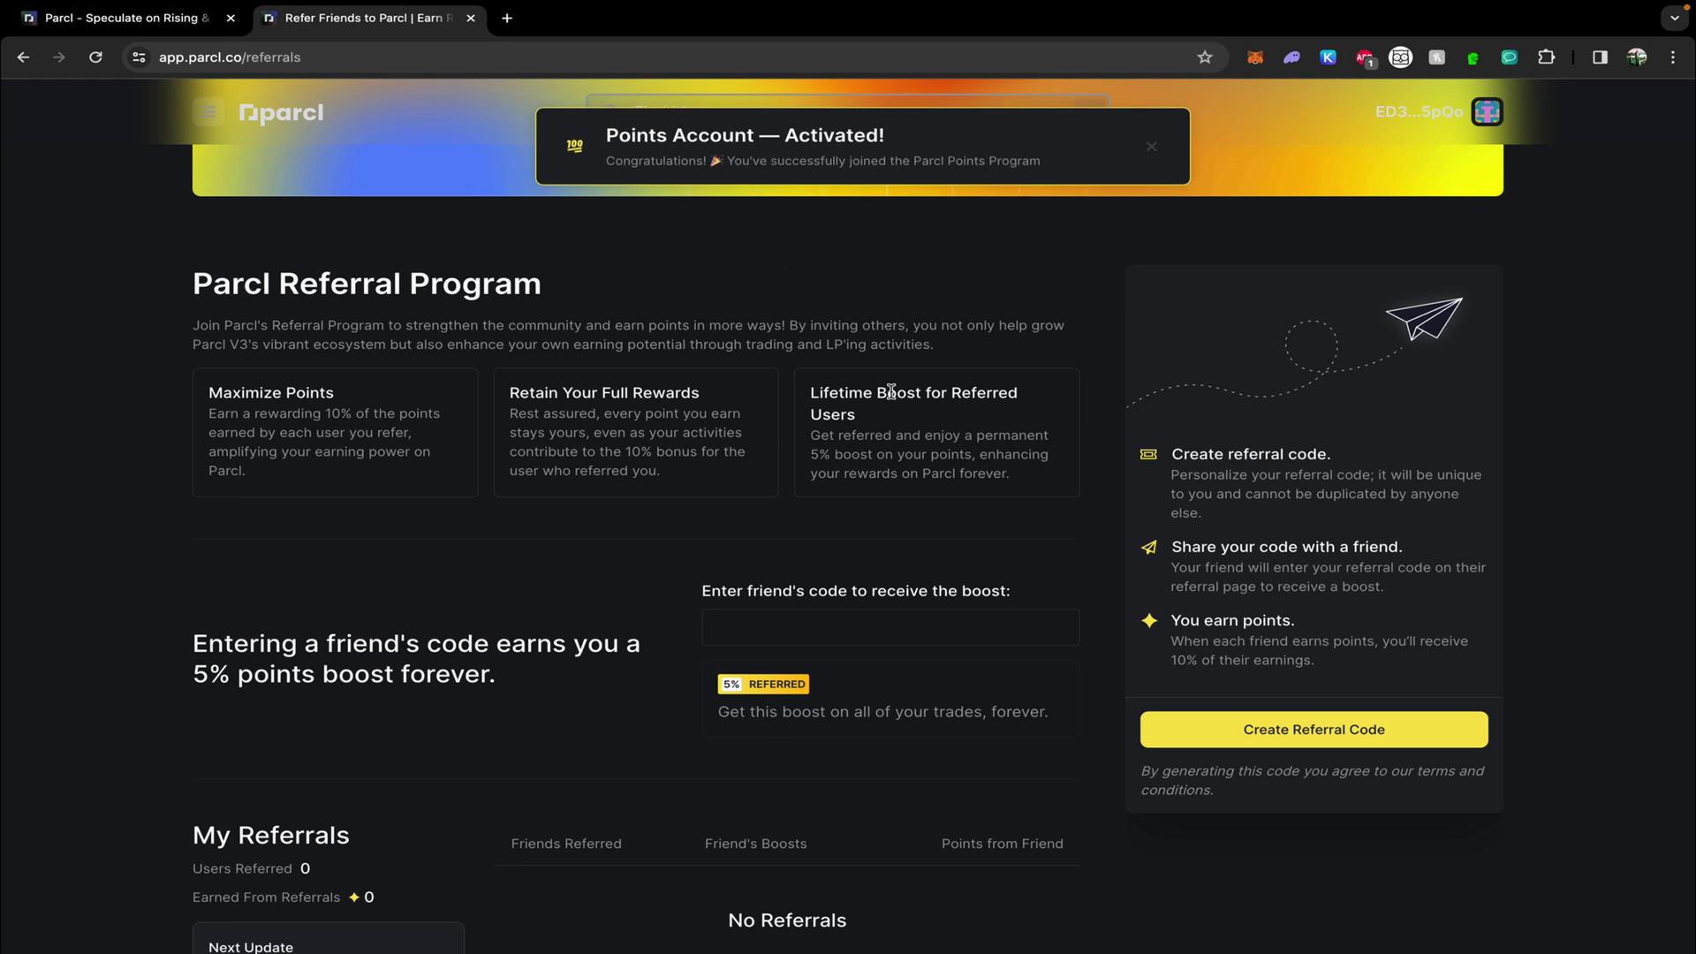
Enter the friend's referral code and save it.
left_click(844, 627)
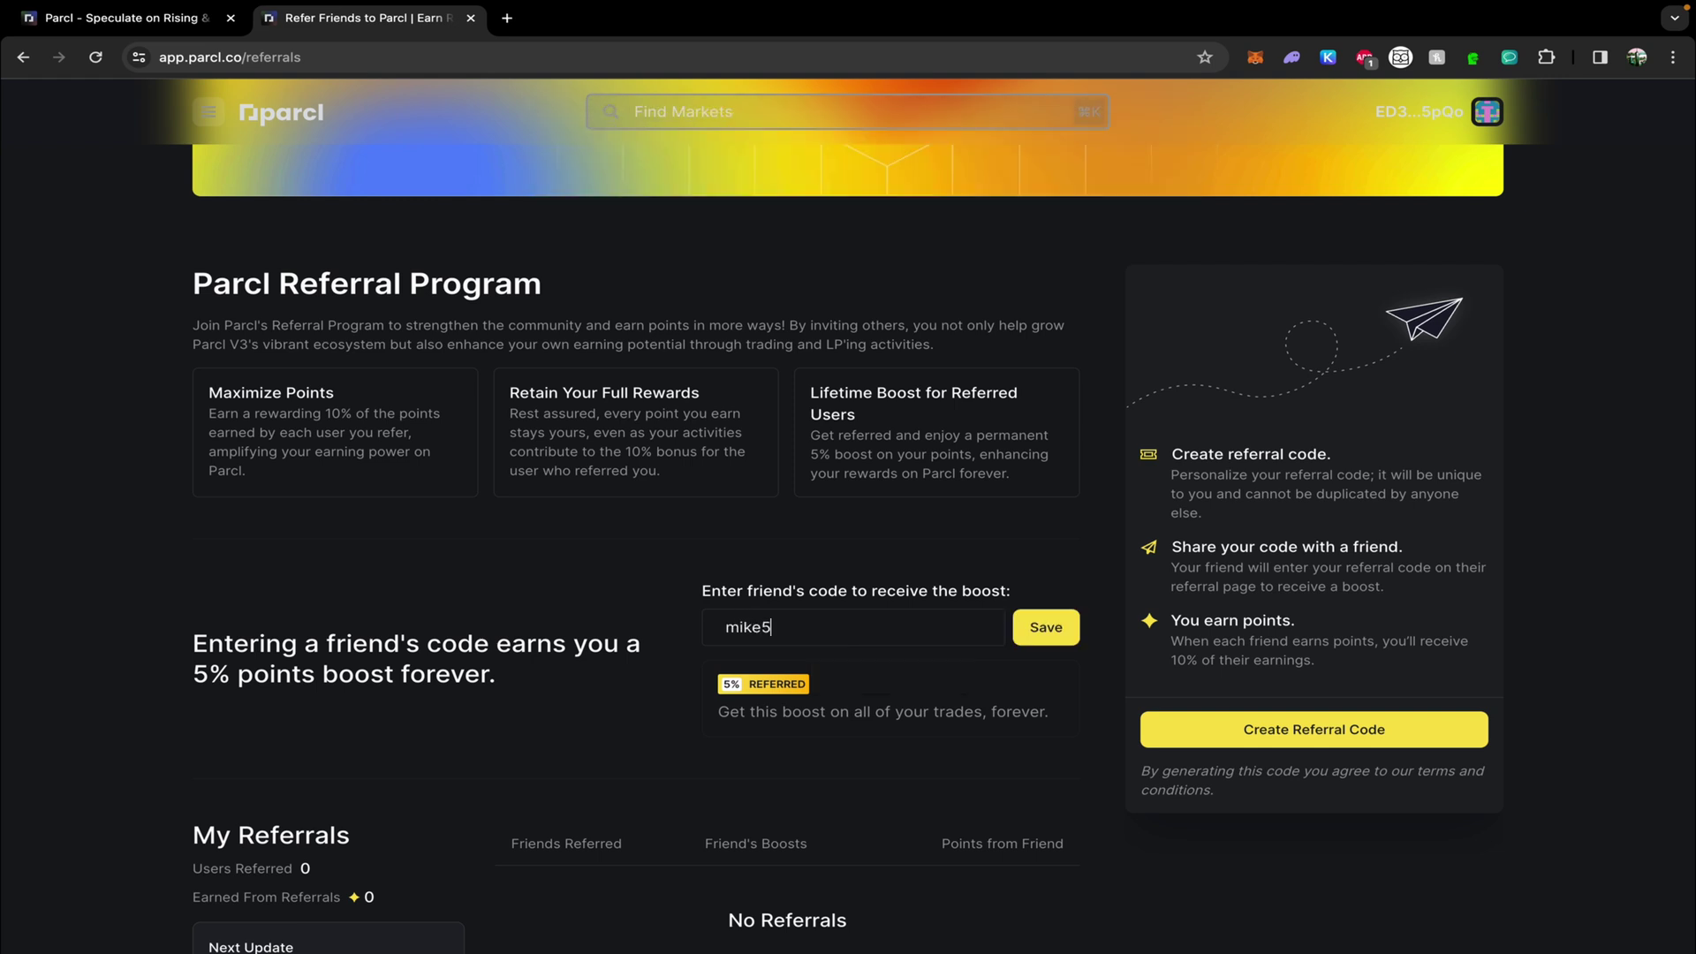
left_click(1042, 629)
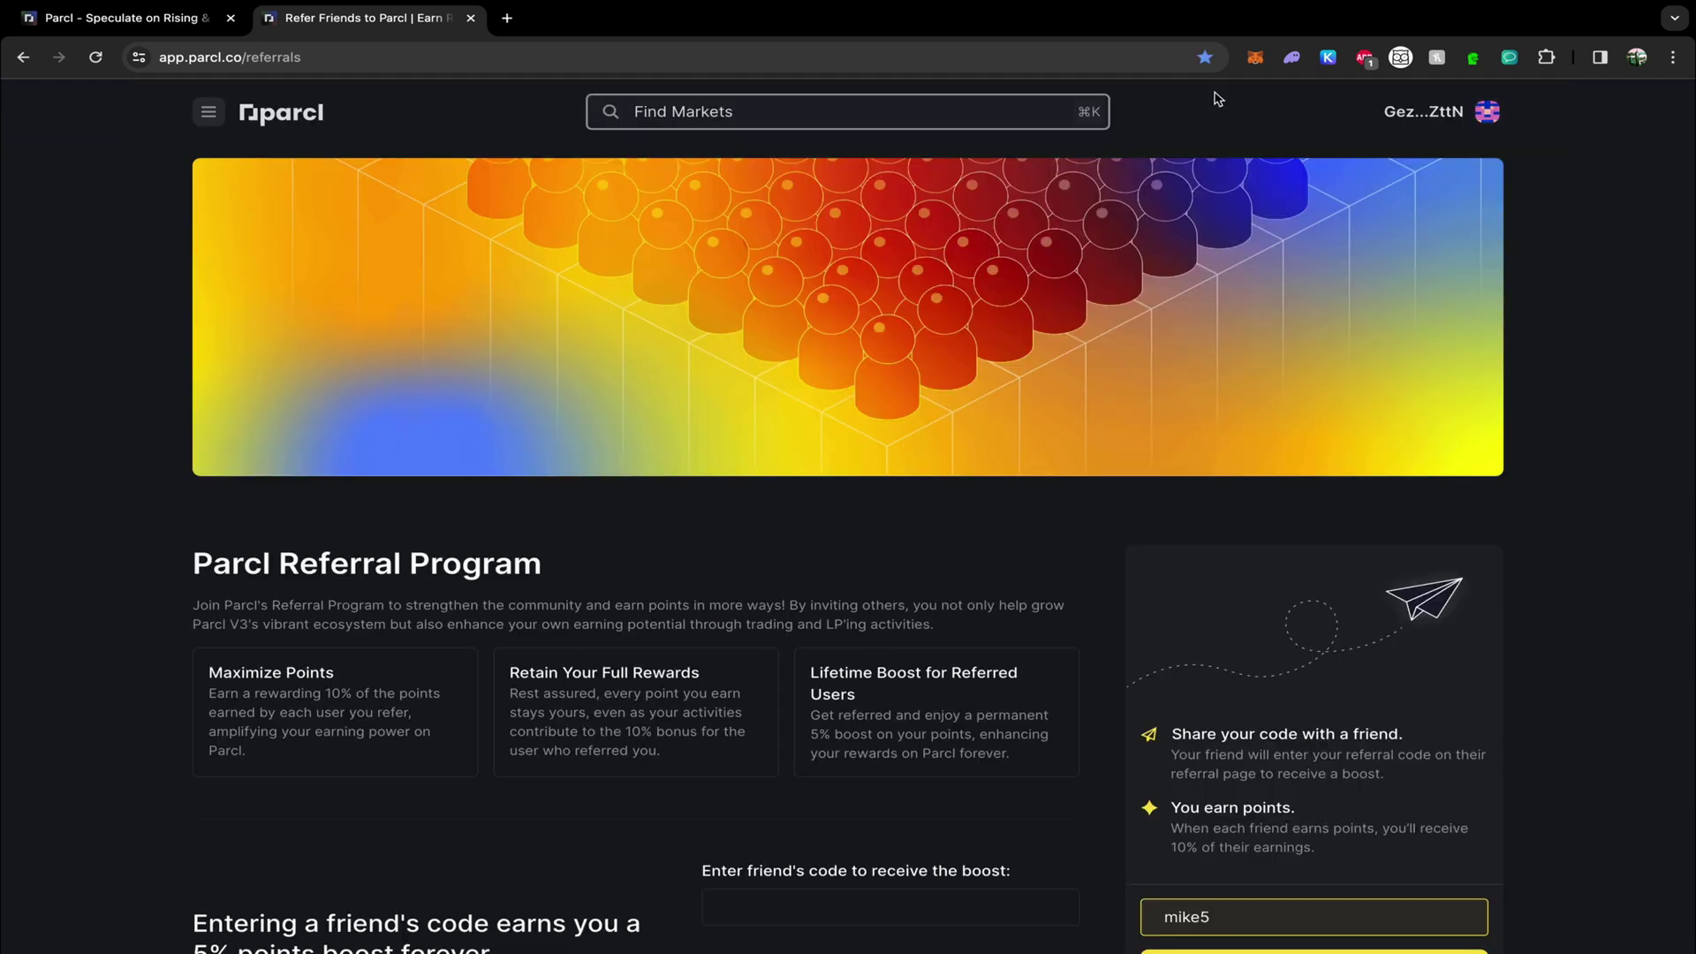
In Phantom, swap the full 3.09104 SOL balance for about 309.37 USD Coin.
left_click(1292, 58)
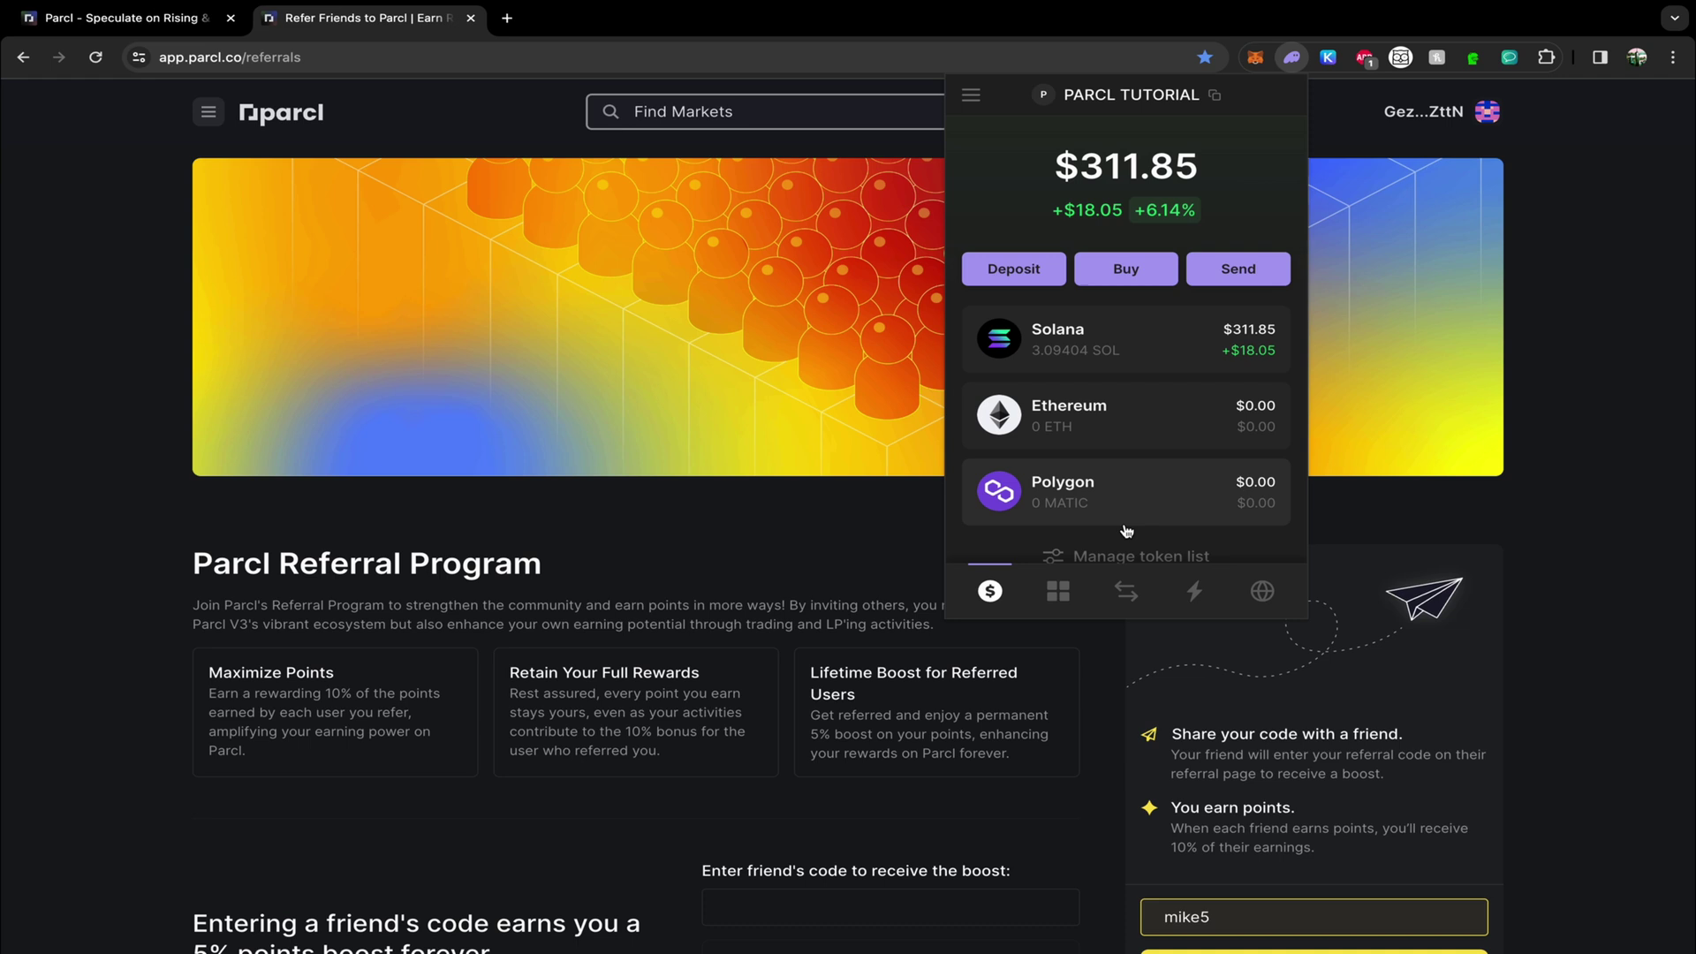
left_click(1127, 591)
left_click(1126, 283)
left_click(1126, 283)
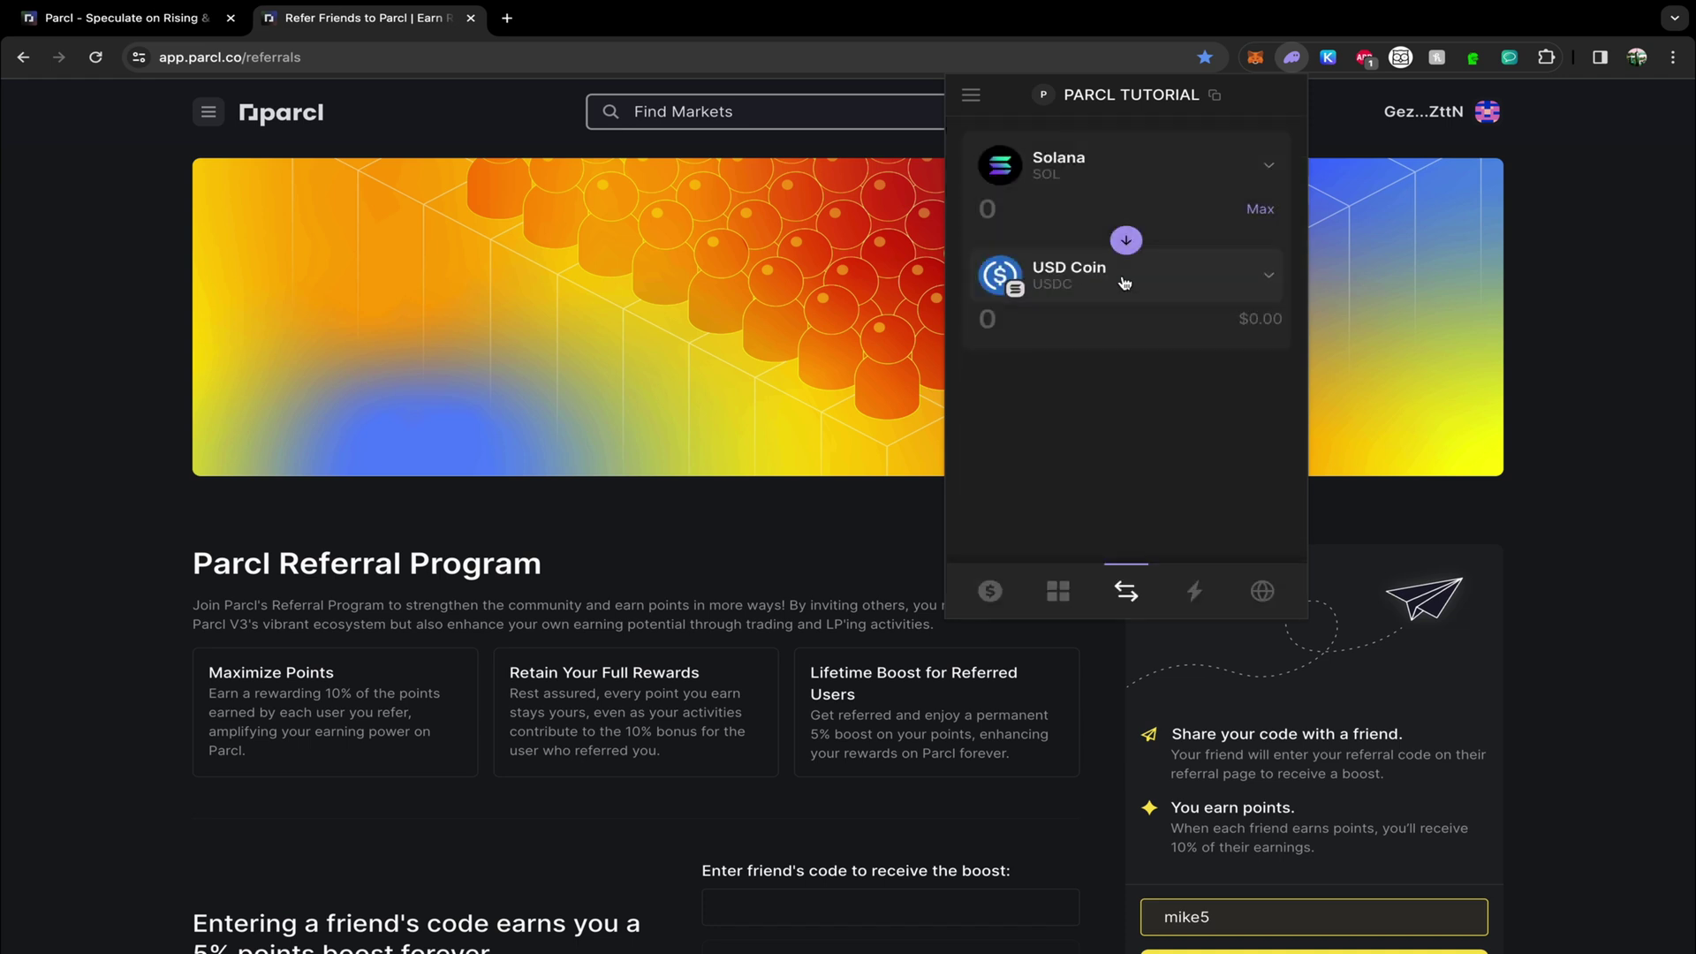
left_click(1261, 209)
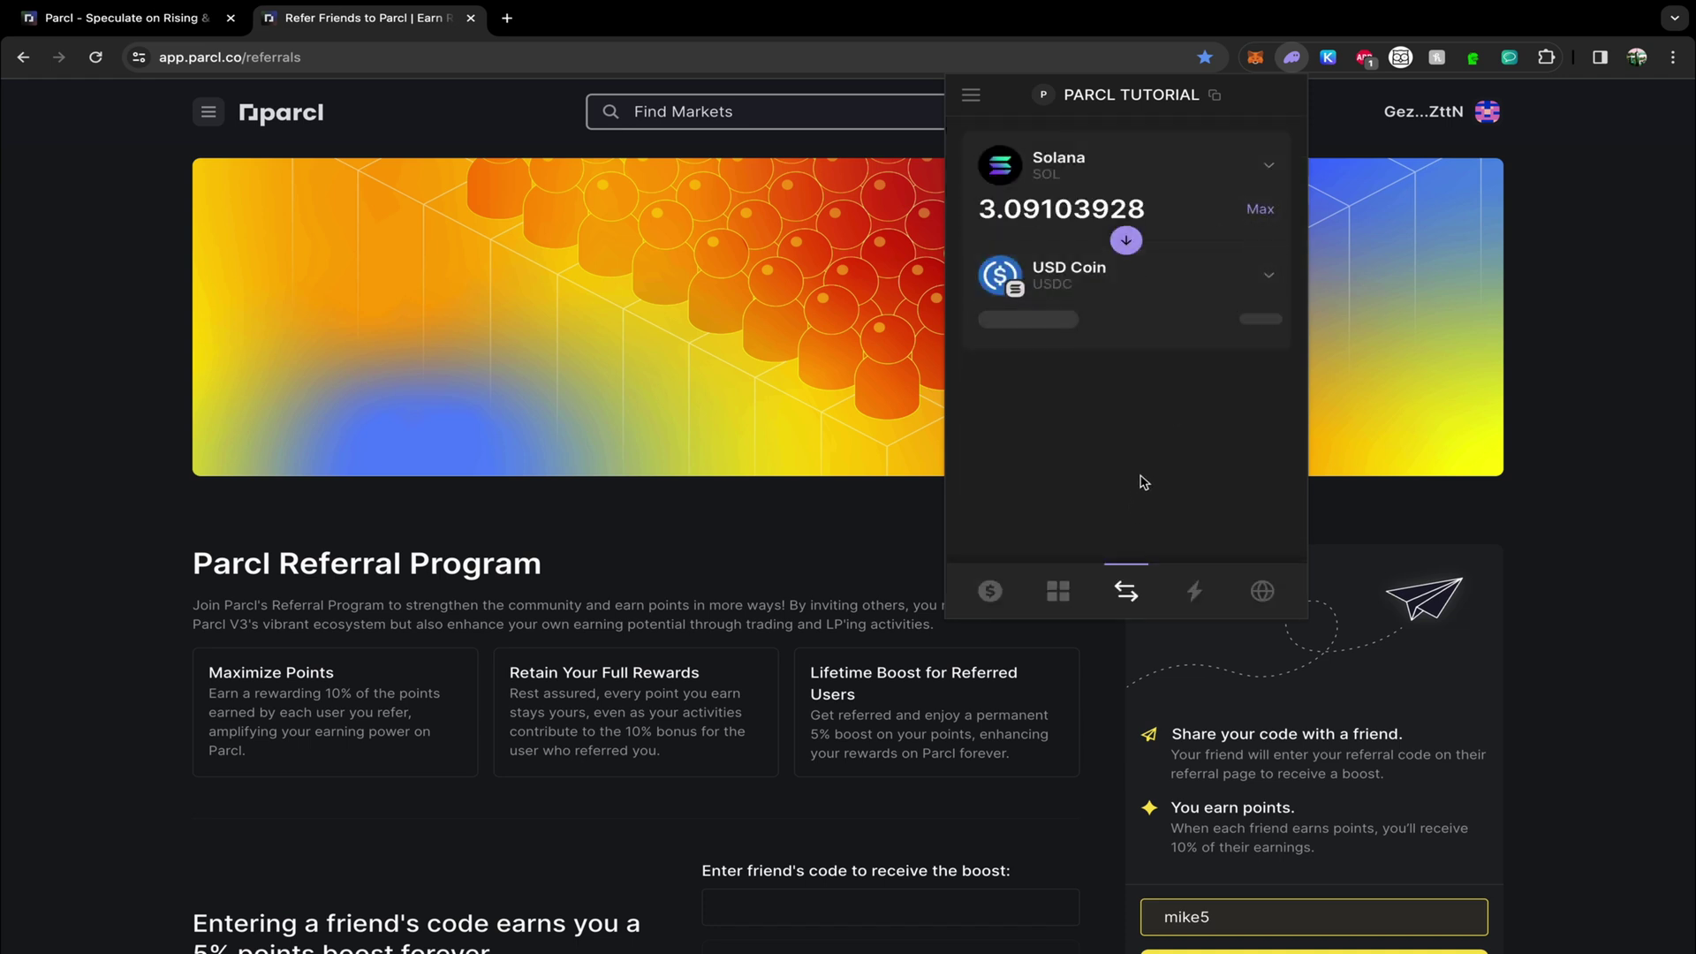
left_click(1130, 528)
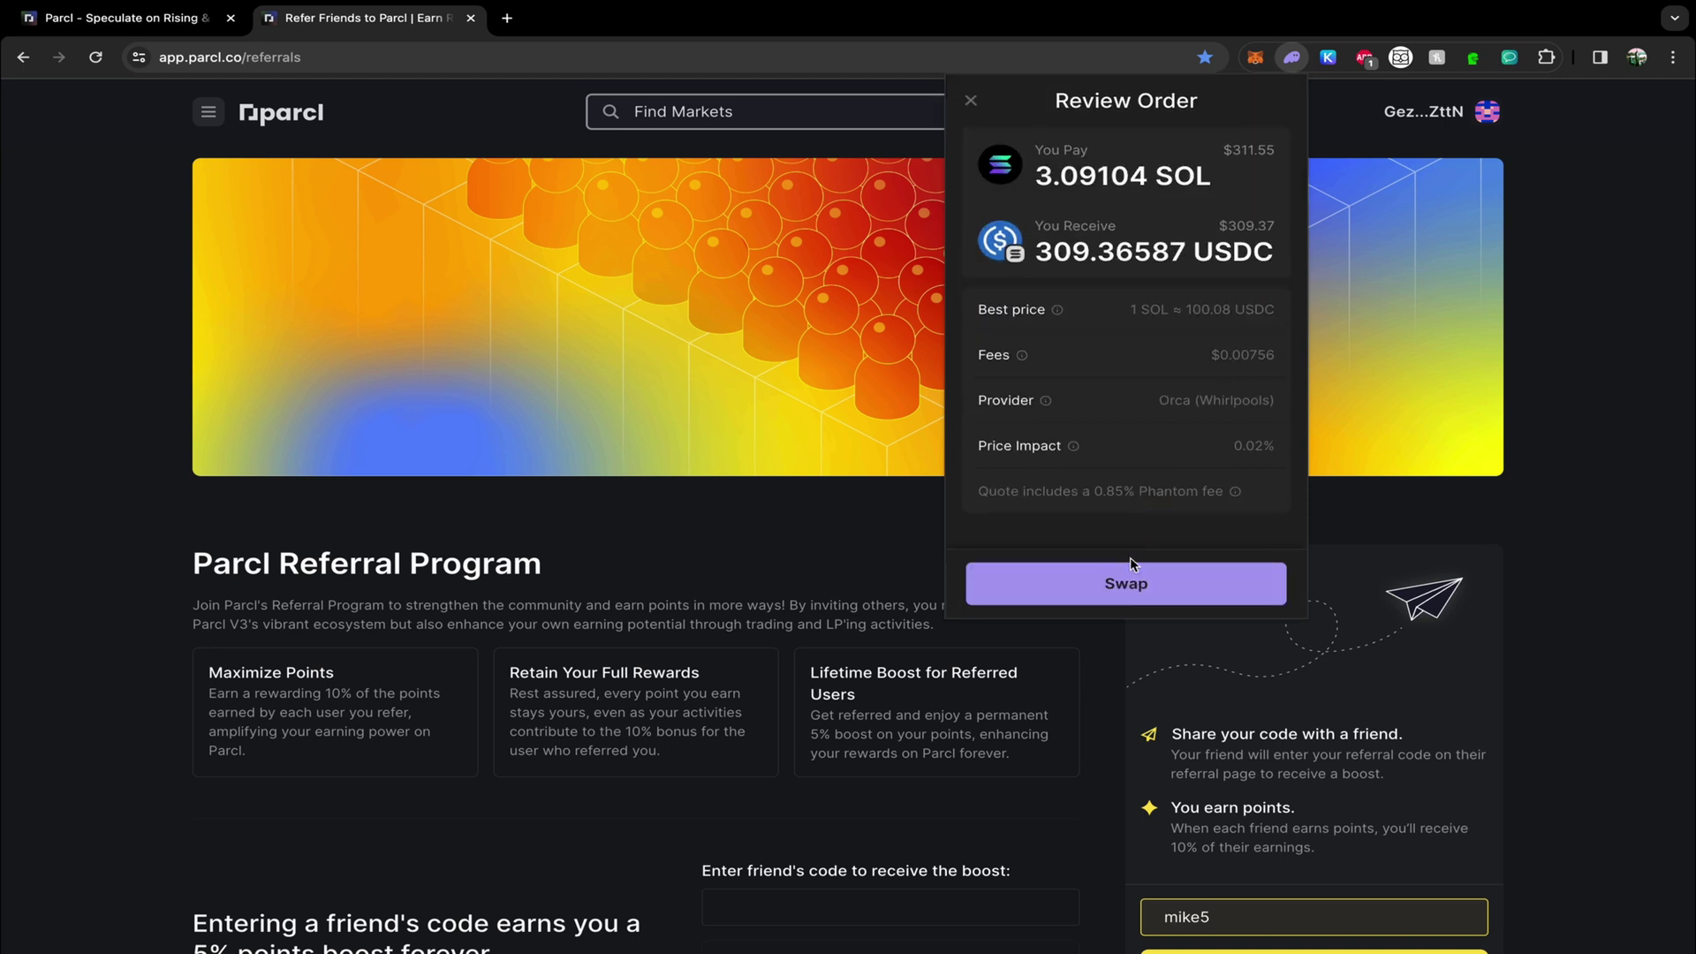
left_click(1132, 585)
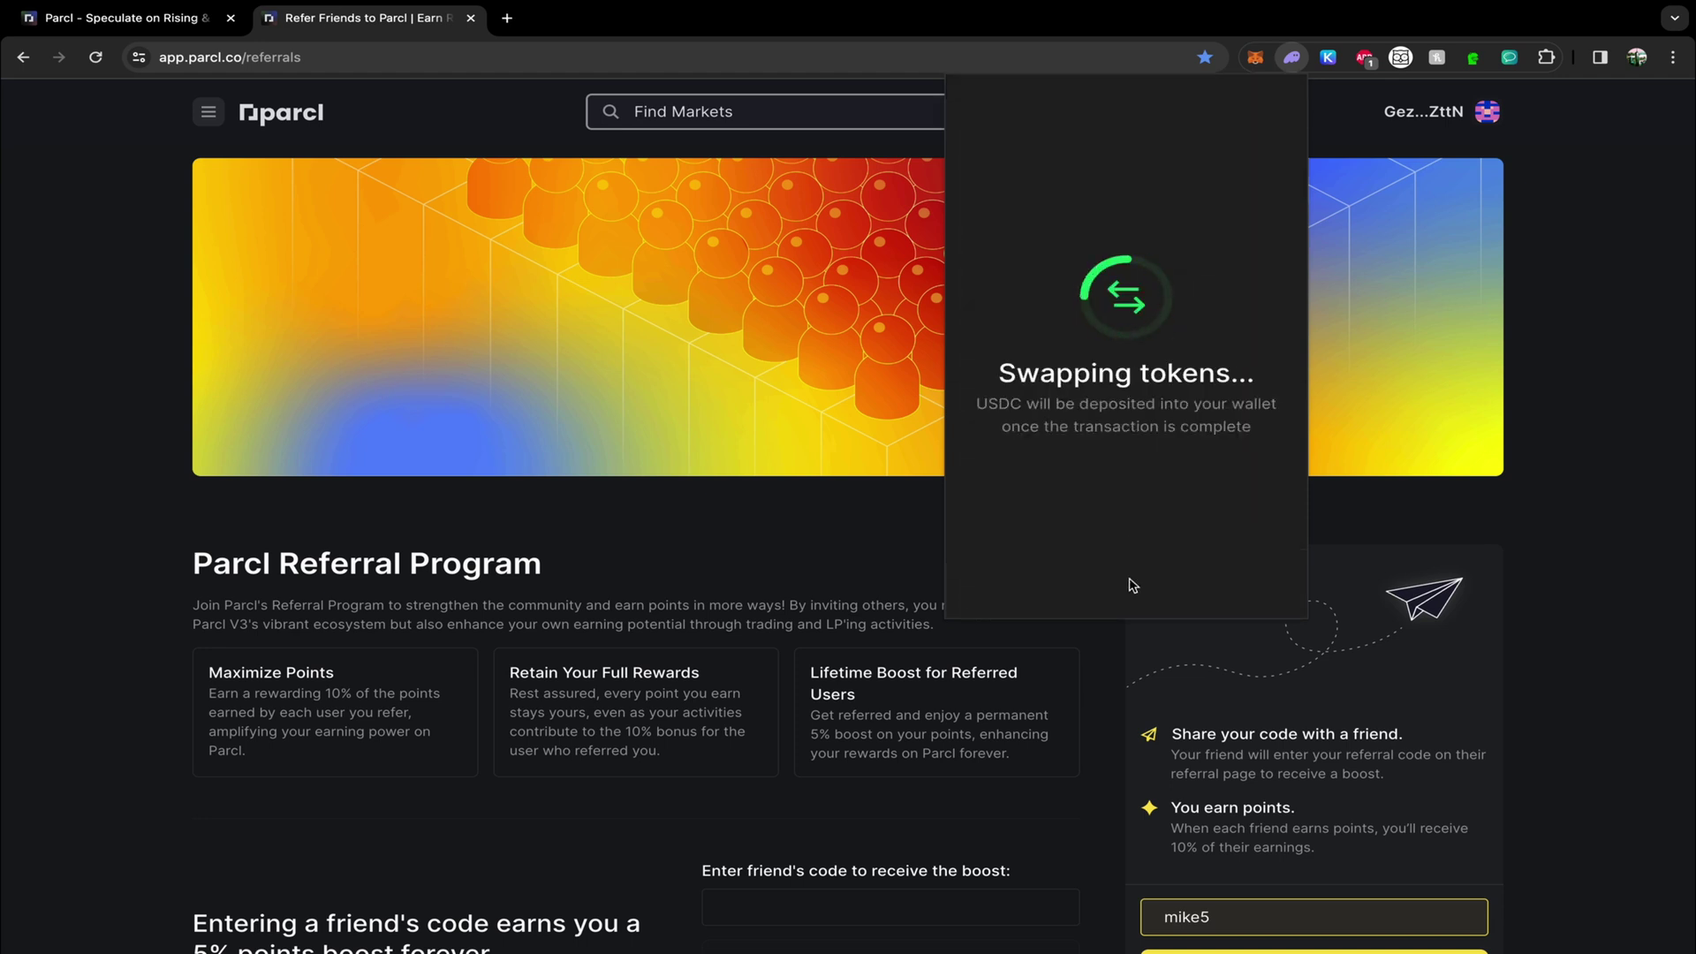
Deposit the full 309.38356 USDC into the liquidity pool, accepting the 30-day lock-up.
left_click(209, 111)
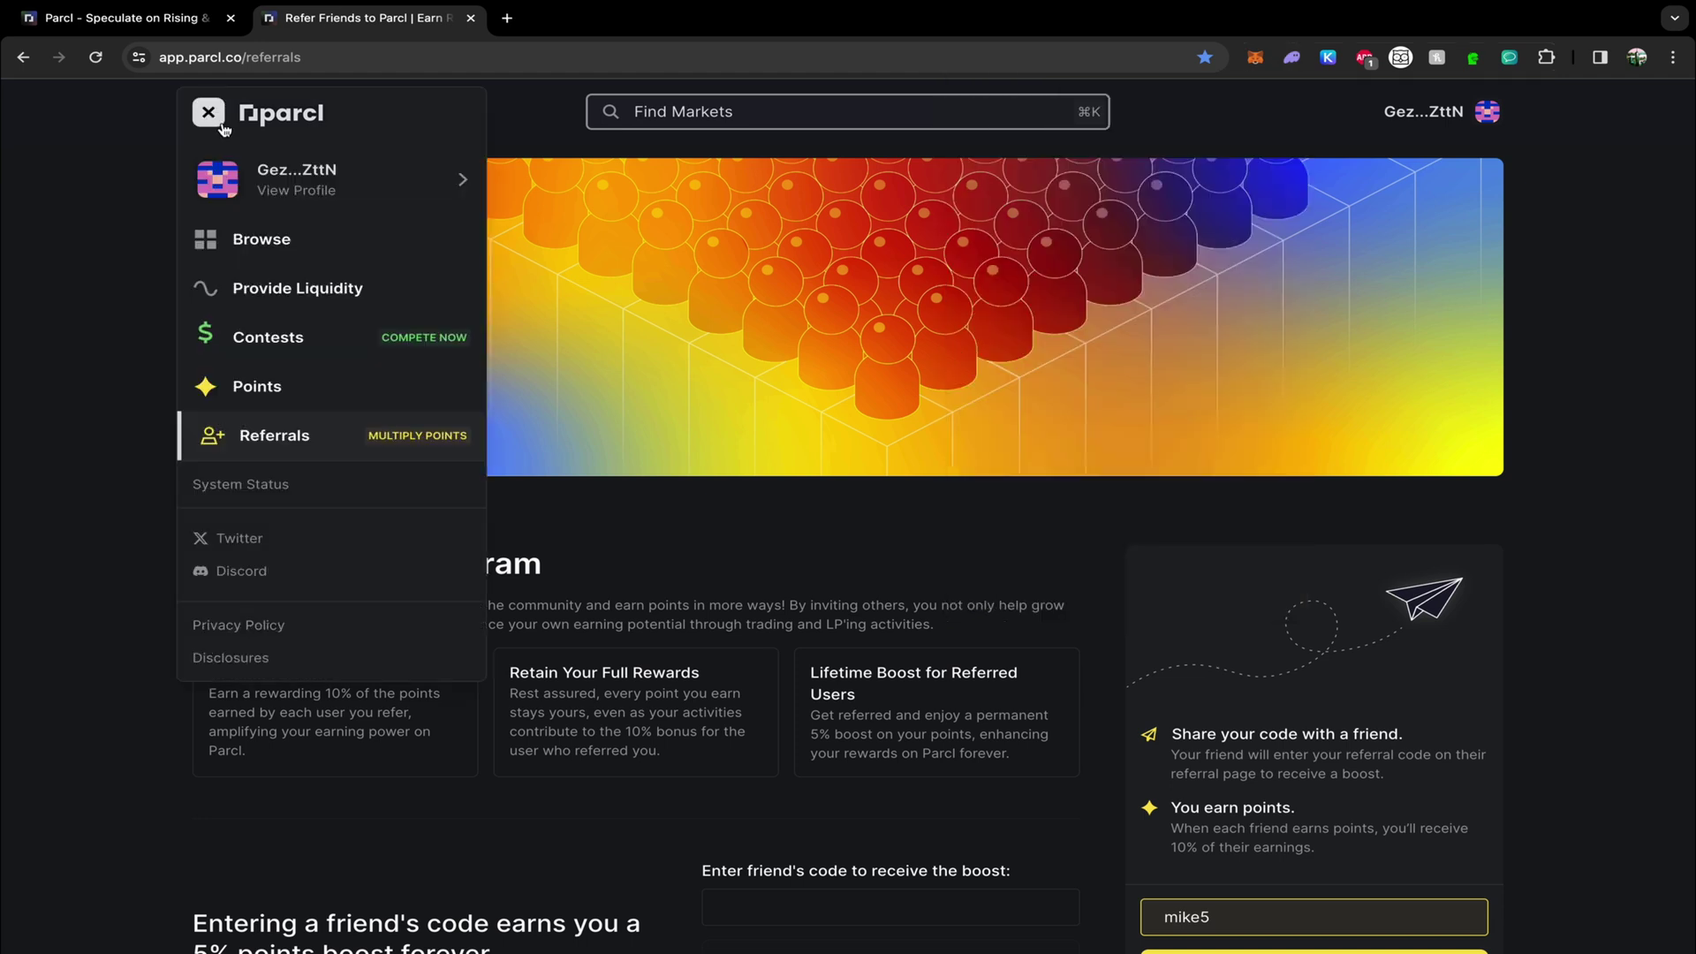
left_click(281, 286)
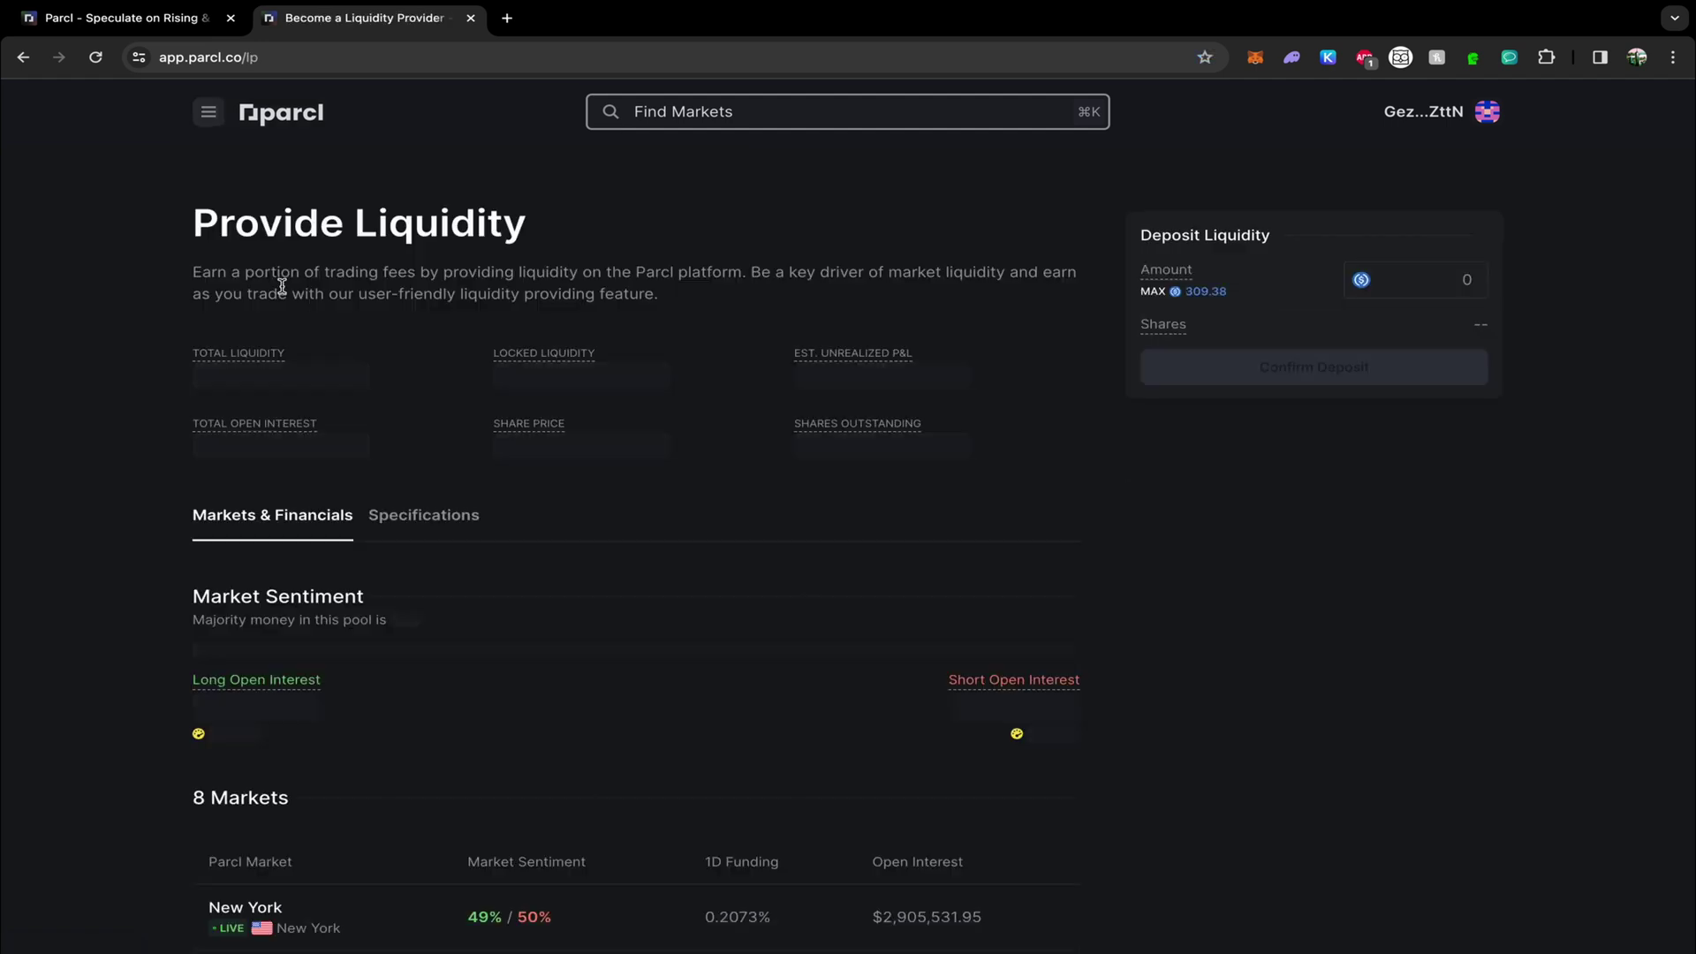
left_click(1202, 292)
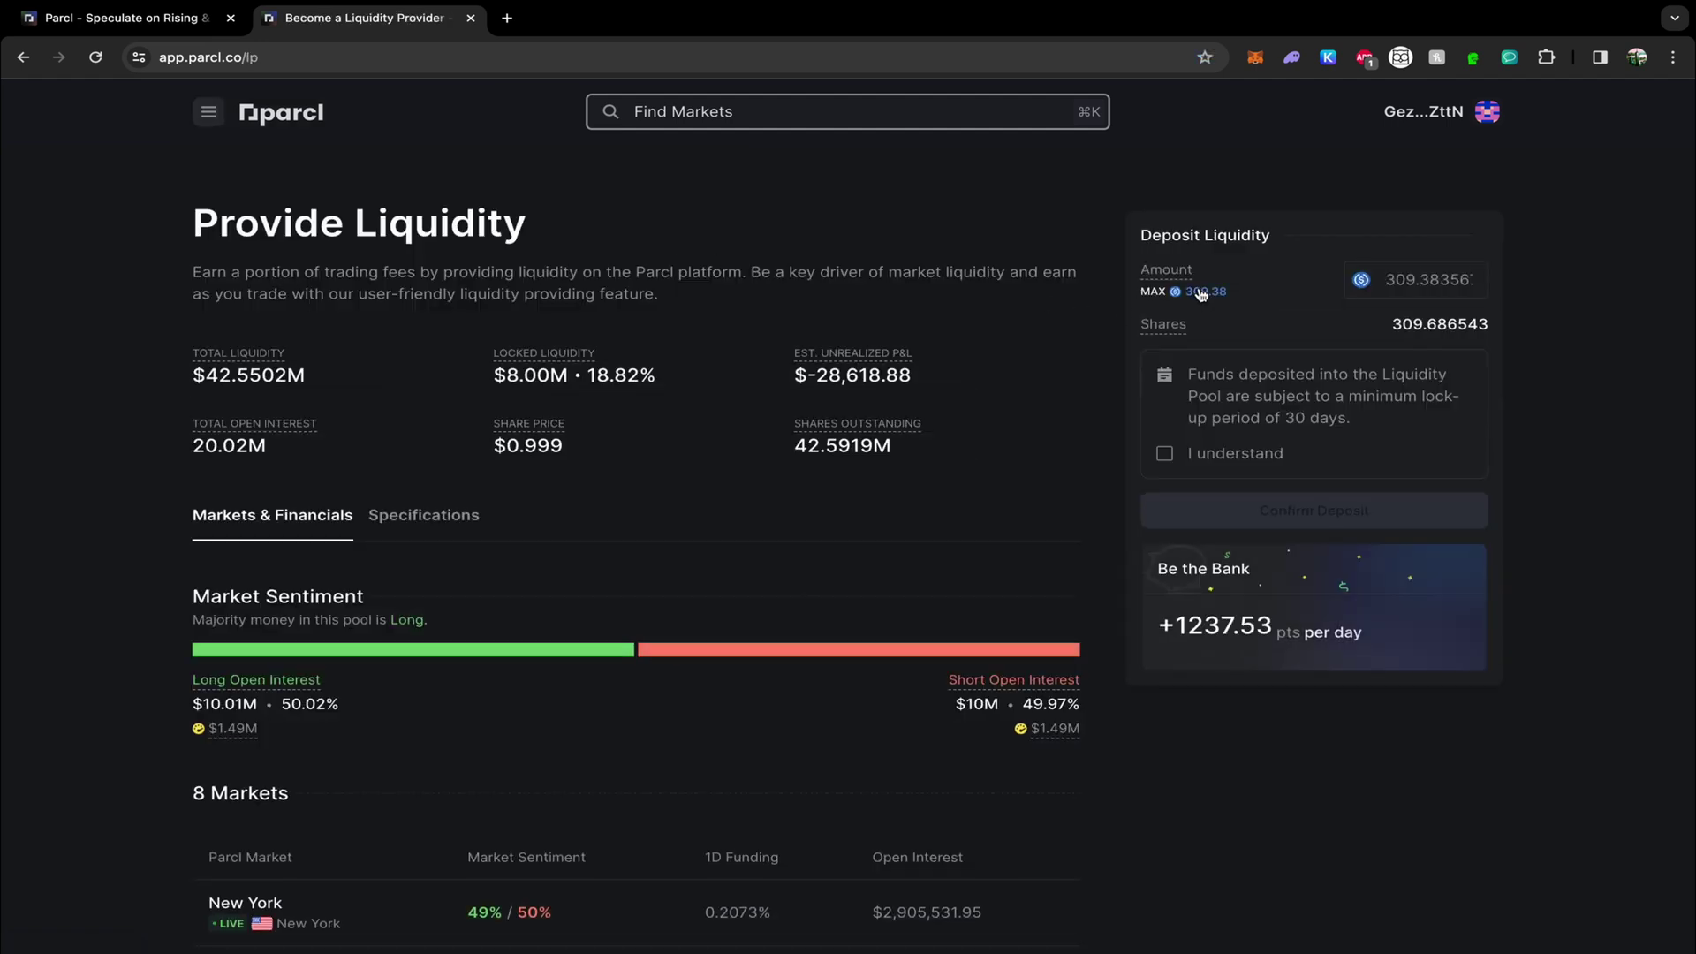
left_click(1165, 454)
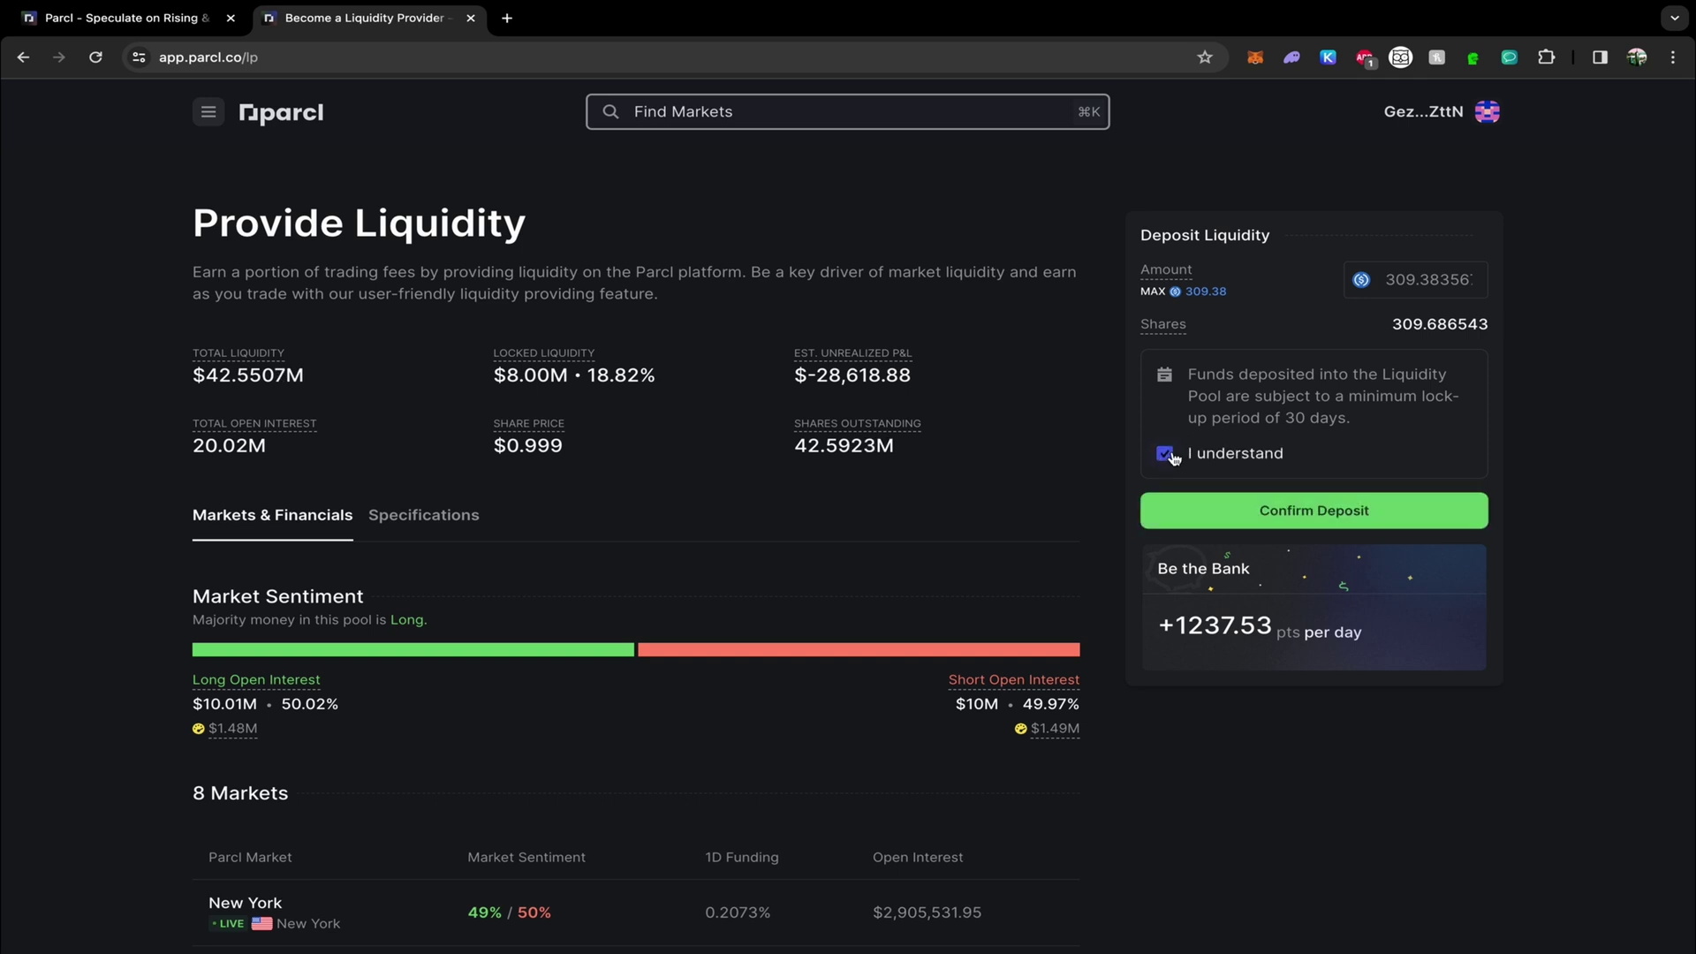
left_click(1297, 521)
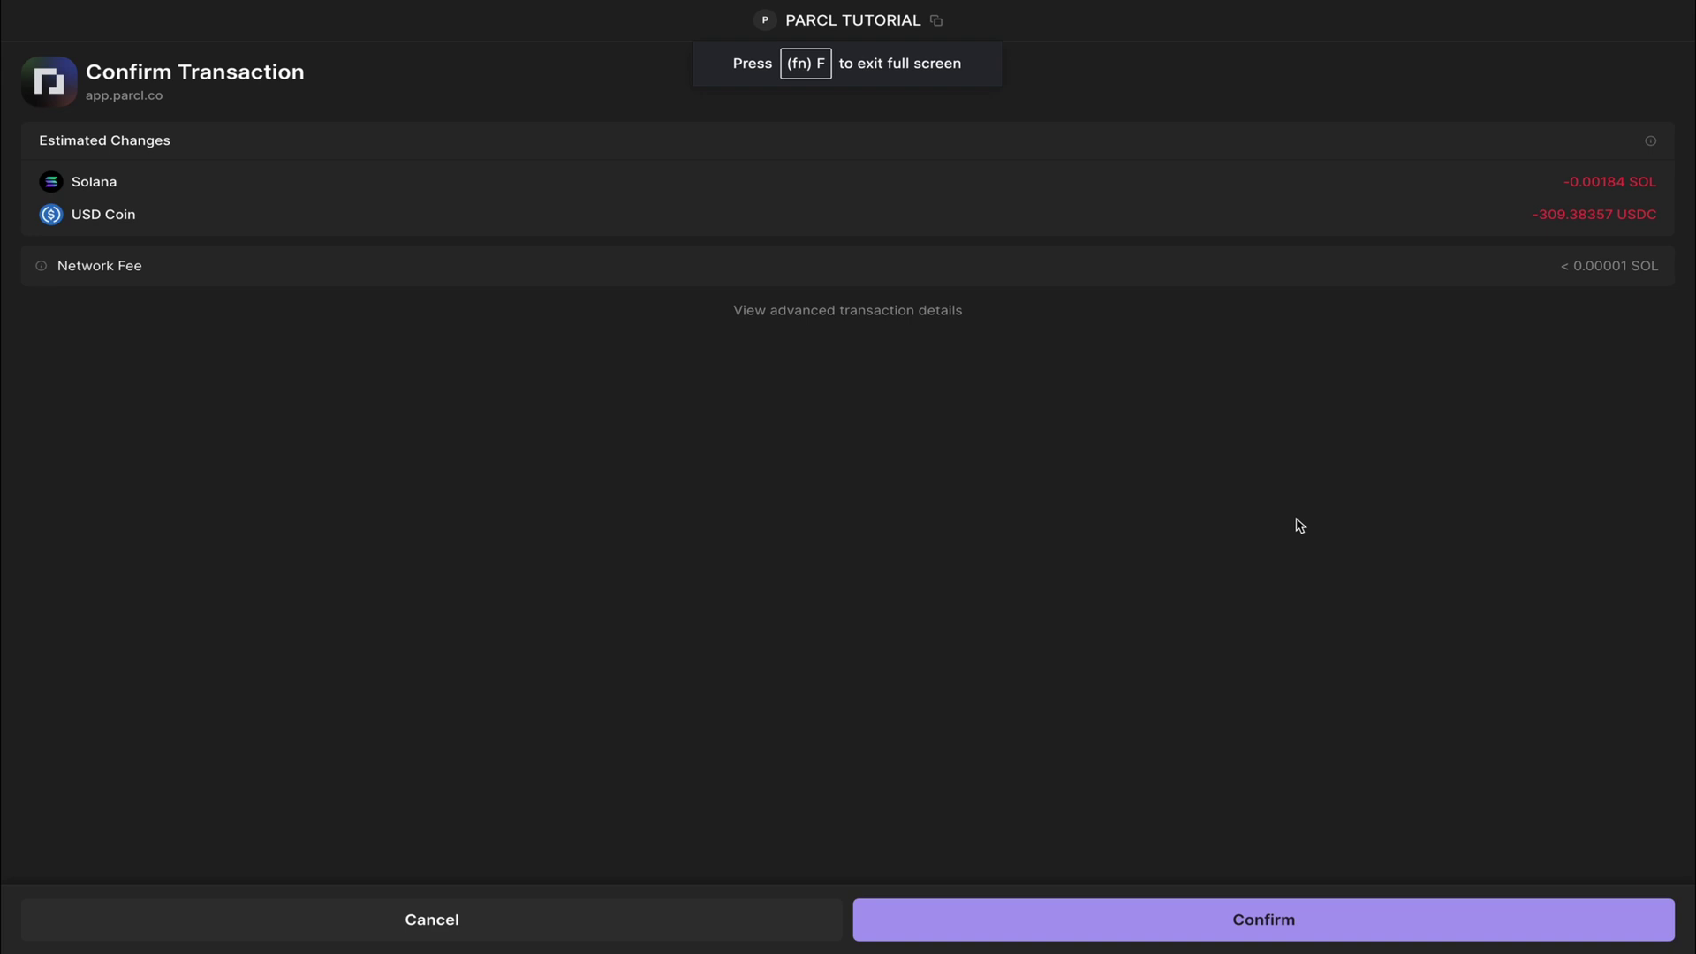
left_click(1317, 916)
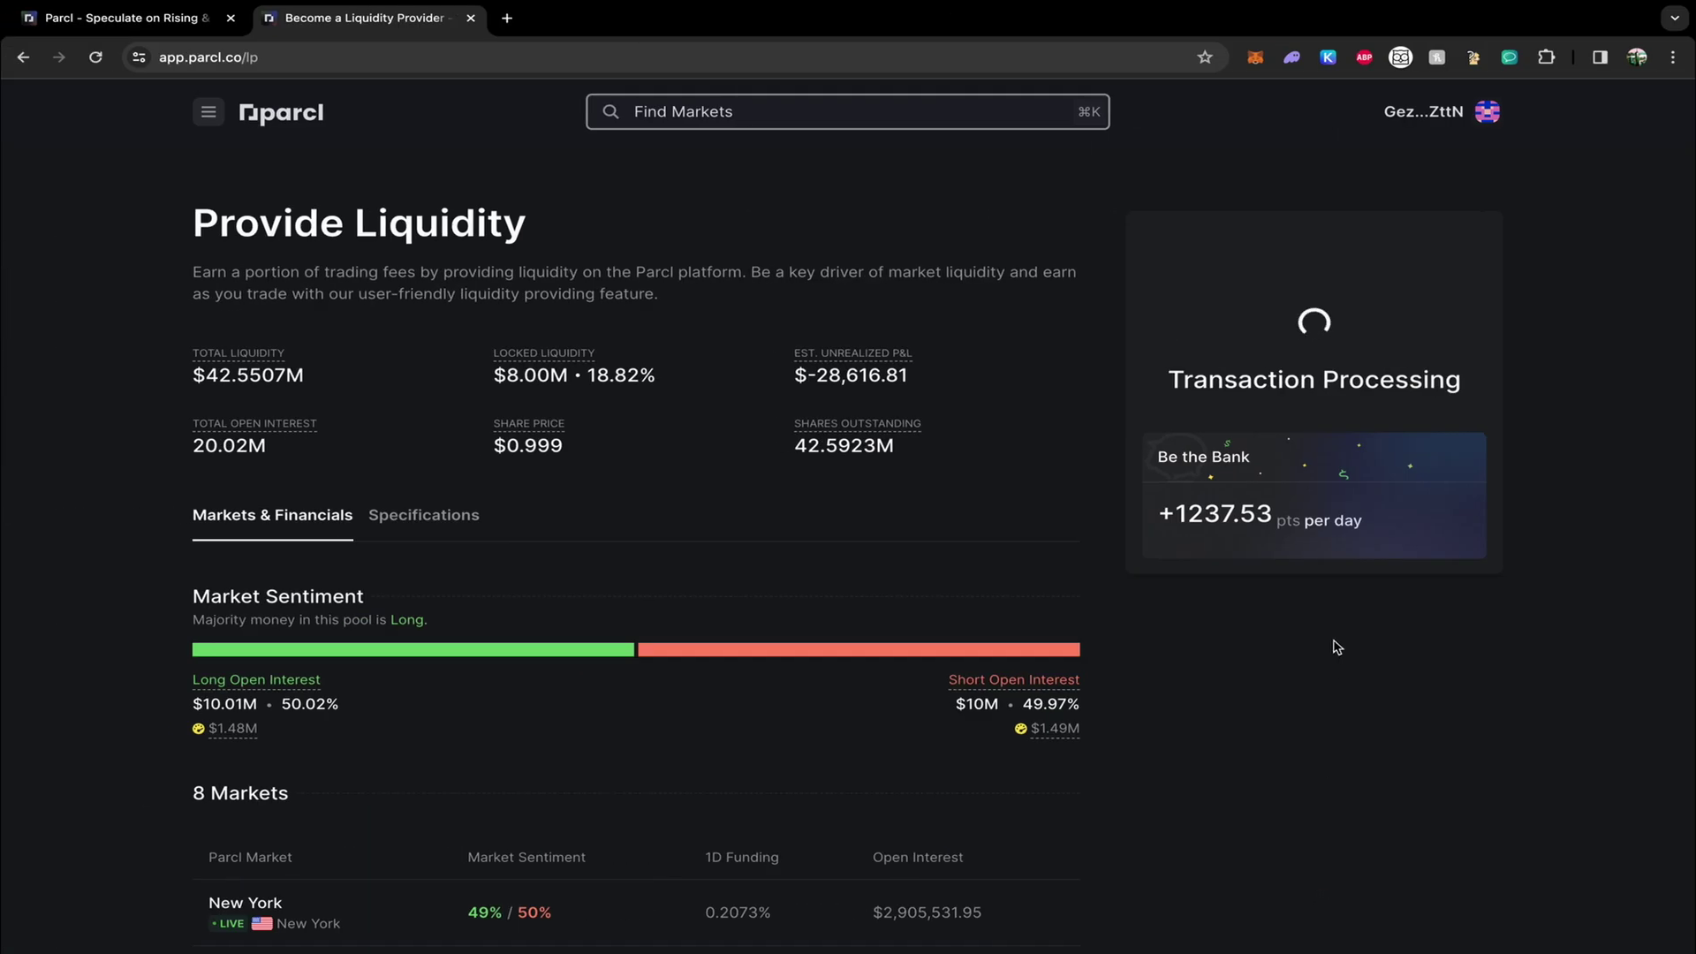